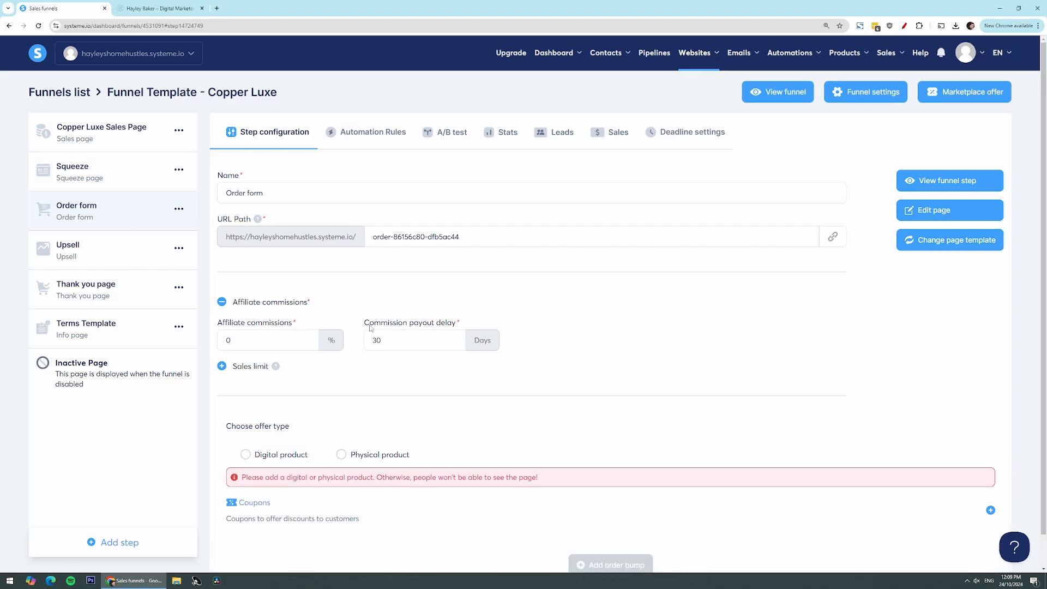
Set the order form's offer type to digital product and start a new product named "Course Demo"
{"action": "scroll", "coordinate": [390, 349], "scroll_direction": "down", "scroll_amount": 1}
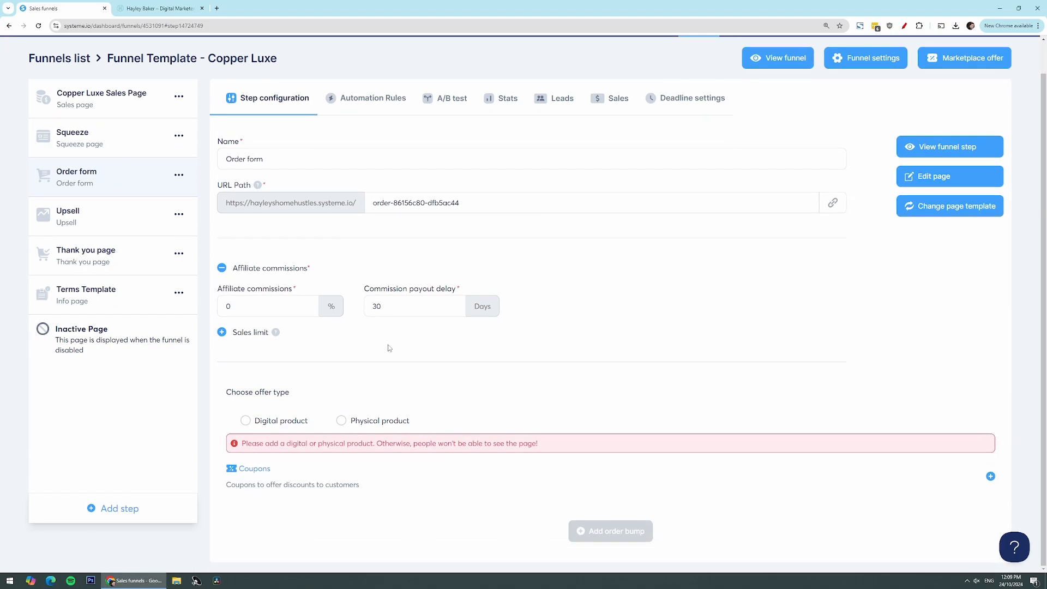
{"action": "left_click", "coordinate": [247, 421]}
{"action": "scroll", "coordinate": [480, 409], "scroll_direction": "down", "scroll_amount": 2}
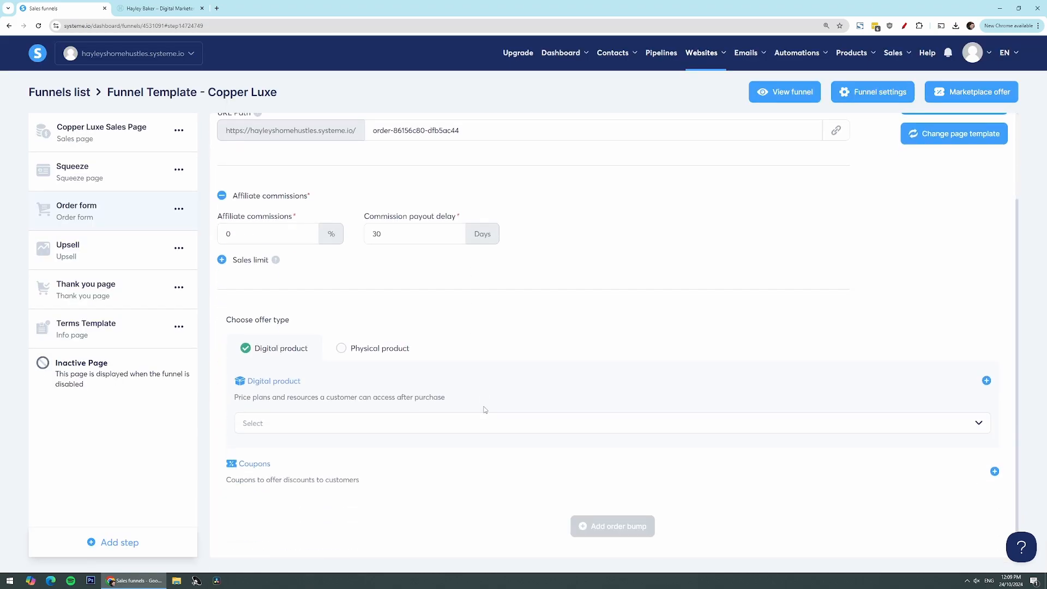
{"action": "left_click", "coordinate": [986, 381]}
{"action": "left_click", "coordinate": [361, 439]}
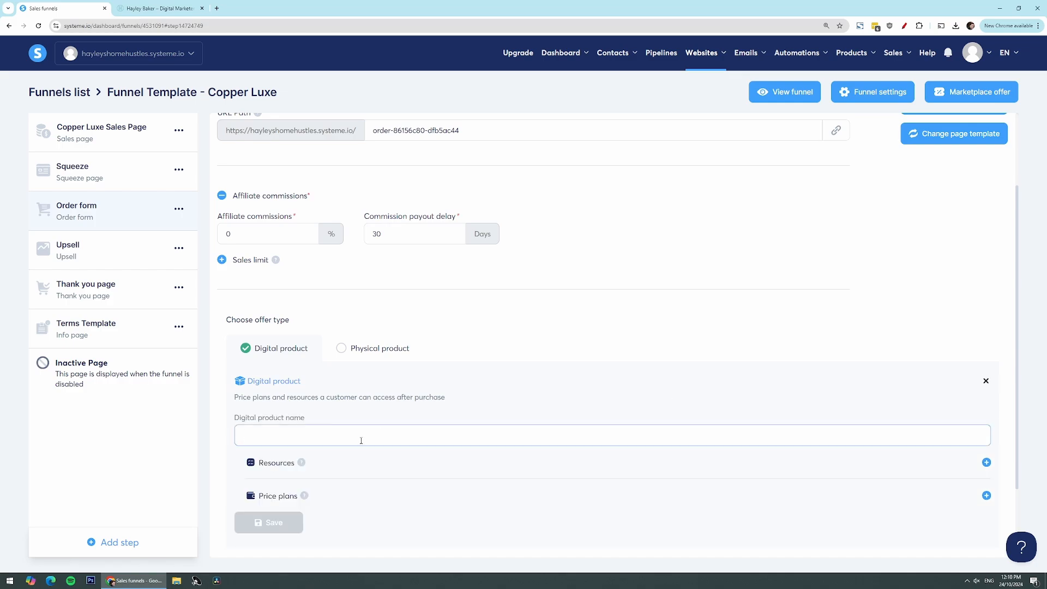
{"action": "type", "text": "Course Demo"}
{"action": "scroll", "coordinate": [523, 465], "scroll_direction": "down", "scroll_amount": 2}
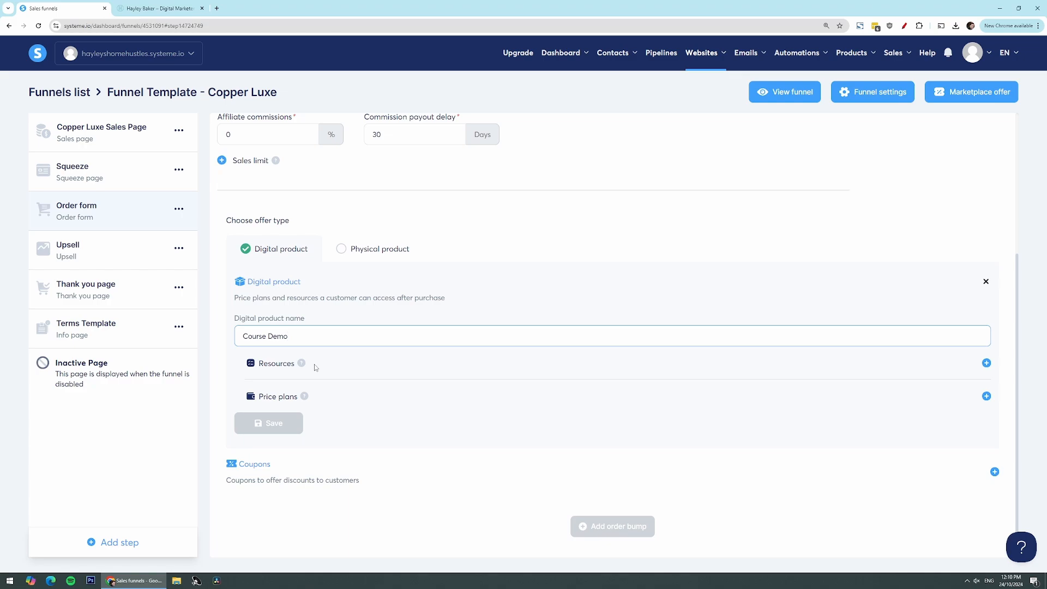
{"action": "left_click", "coordinate": [987, 363]}
{"action": "left_click", "coordinate": [458, 396]}
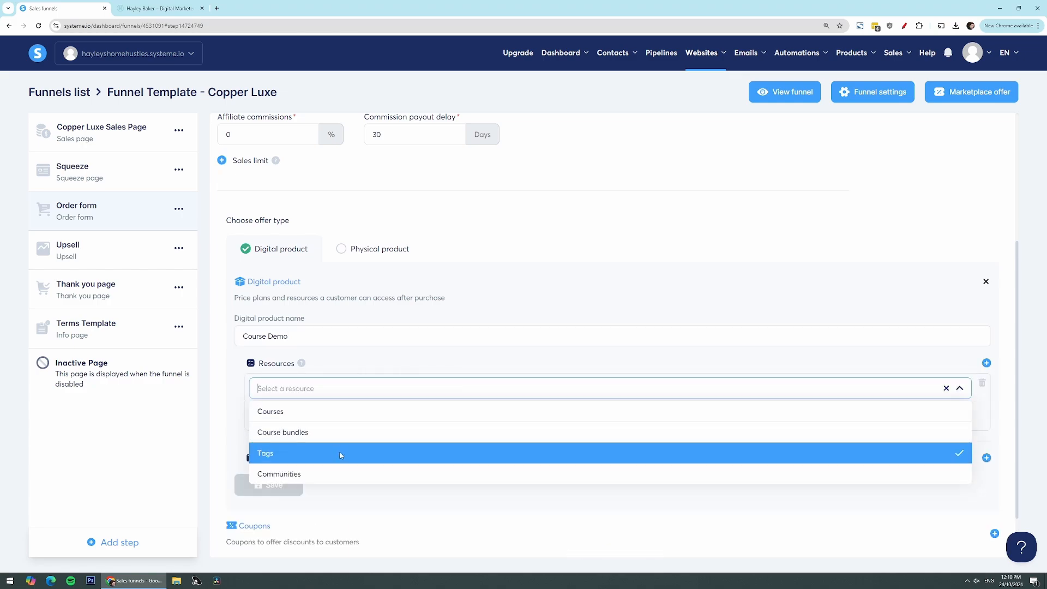
{"action": "left_click", "coordinate": [287, 448]}
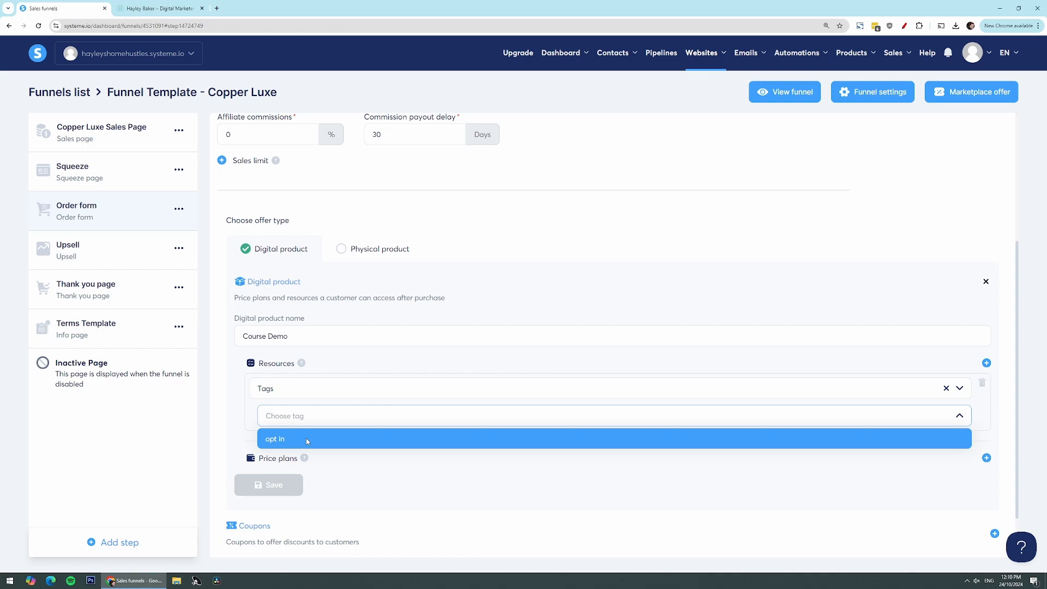
{"action": "left_click", "coordinate": [248, 422]}
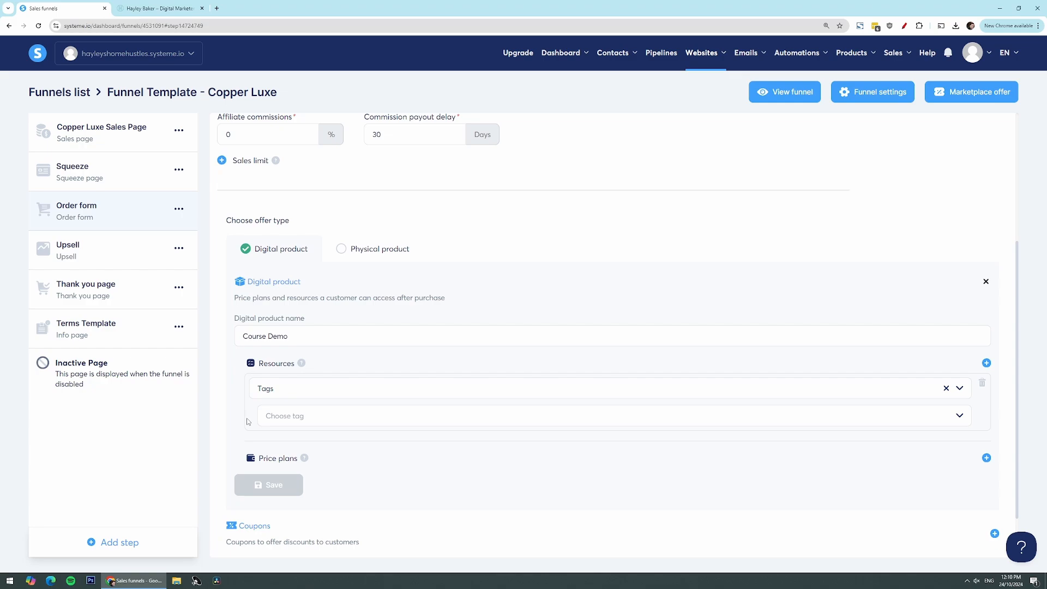
{"action": "left_click", "coordinate": [983, 387]}
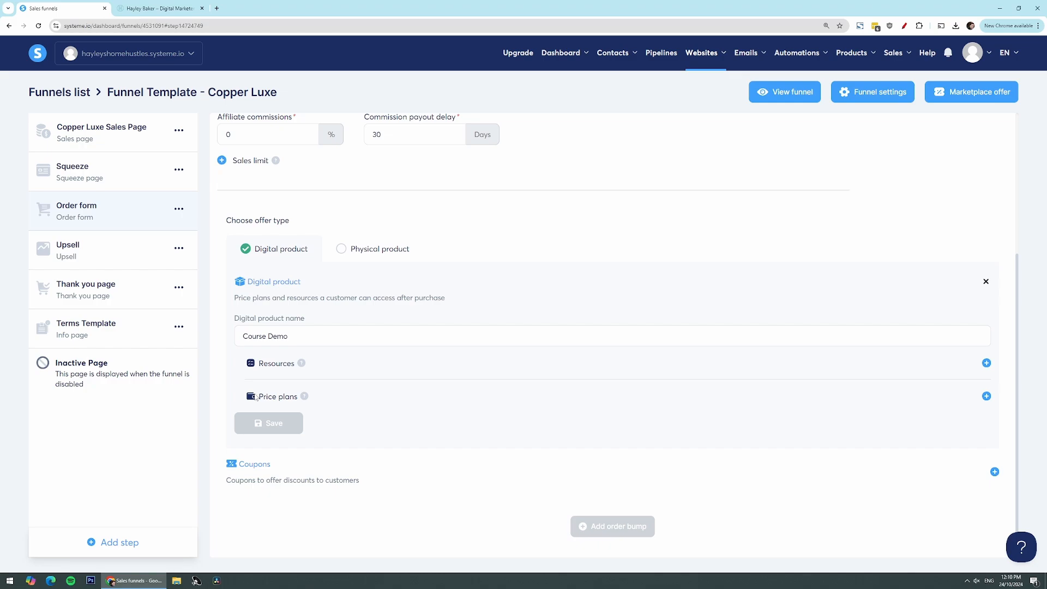
Add a new price plan to the product, using "My Course" for its order form name, dashboard name and statement descriptor
{"action": "left_click", "coordinate": [987, 396]}
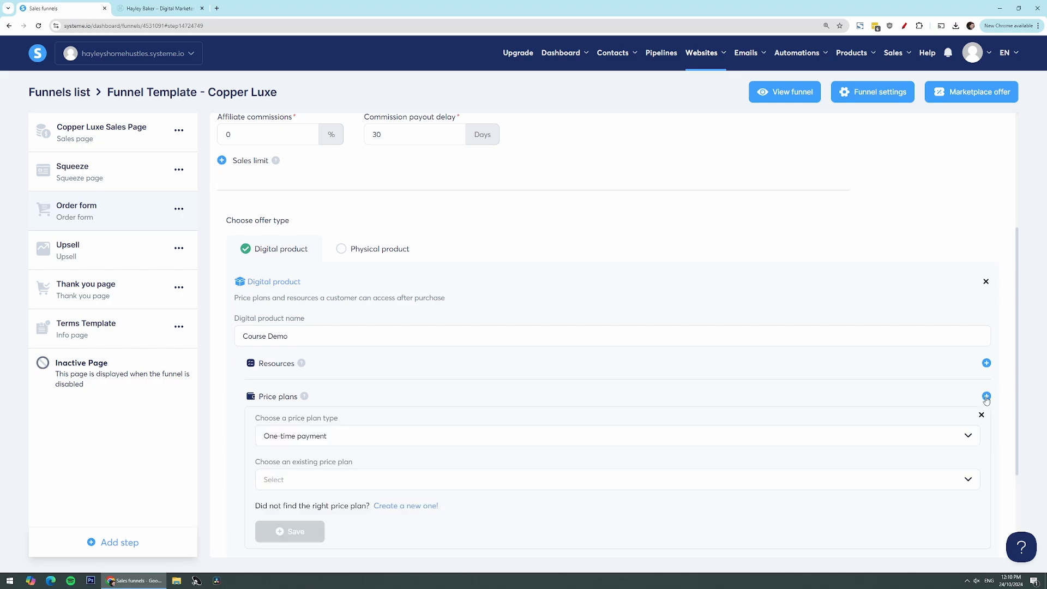
{"action": "scroll", "coordinate": [818, 469], "scroll_direction": "down", "scroll_amount": 3}
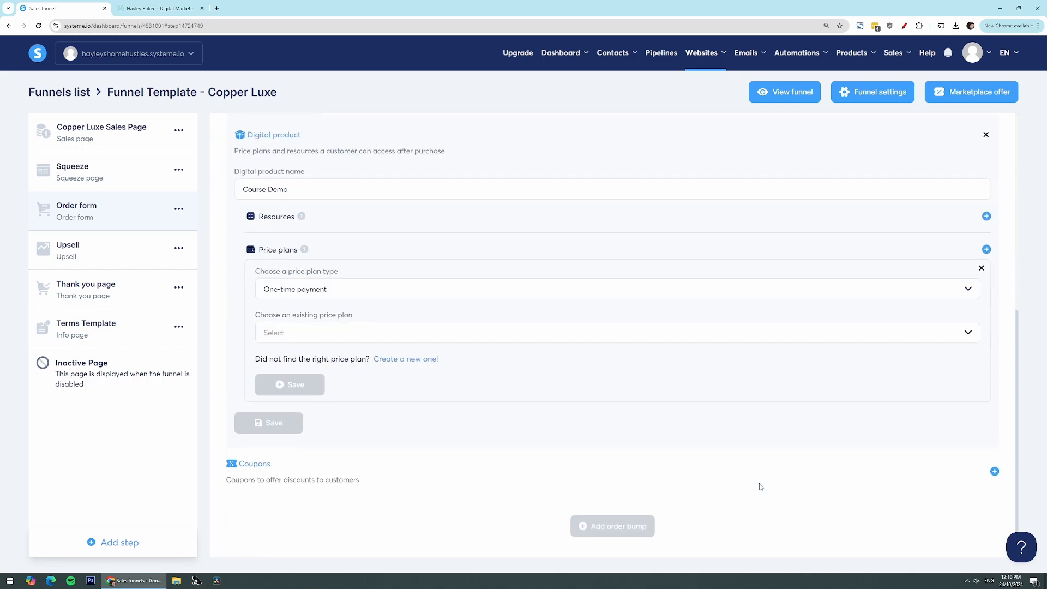
{"action": "left_click", "coordinate": [402, 360]}
{"action": "left_click", "coordinate": [364, 295]}
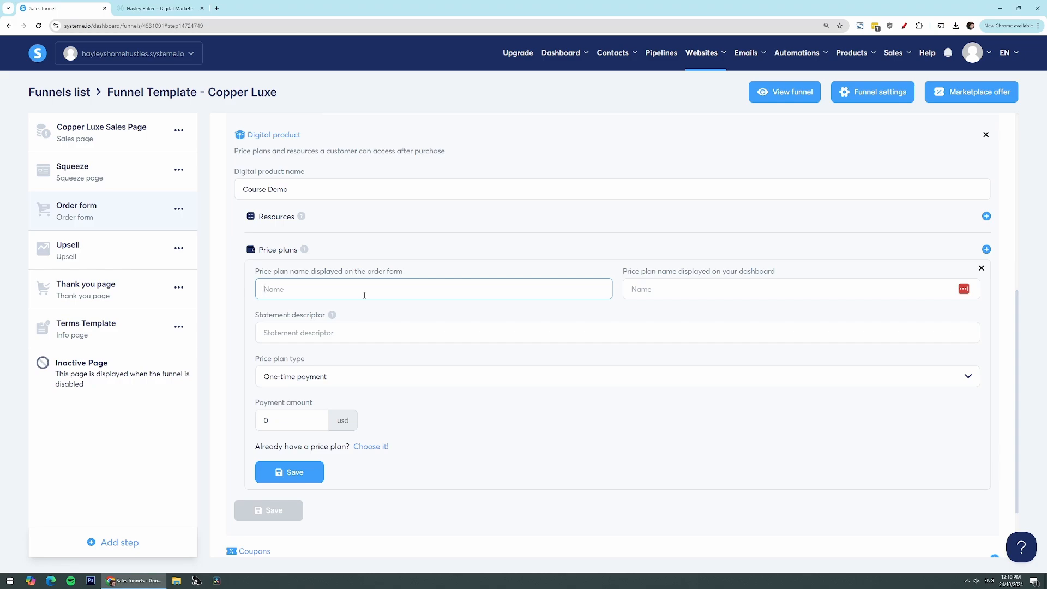
{"action": "type", "text": "My Course"}
{"action": "key", "text": "ctrl+a"}
{"action": "left_click", "coordinate": [812, 293]}
{"action": "key", "text": "ctrl+v"}
{"action": "left_click", "coordinate": [313, 335]}
{"action": "key", "text": "ctrl+v"}
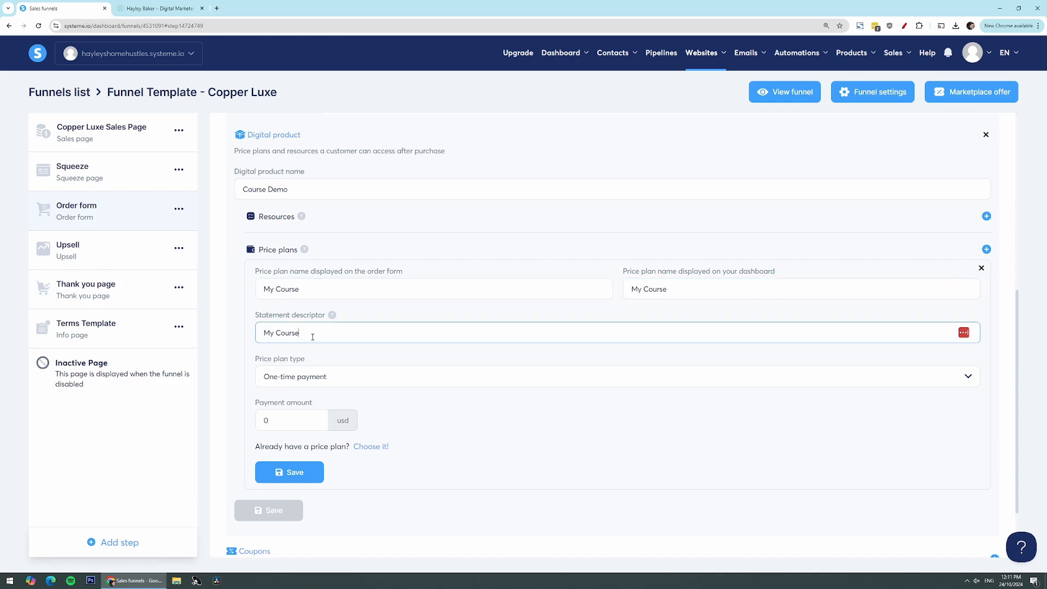
Make the price plan a one-time payment of 10 USD, then save both the plan and the digital product
{"action": "left_click", "coordinate": [357, 381]}
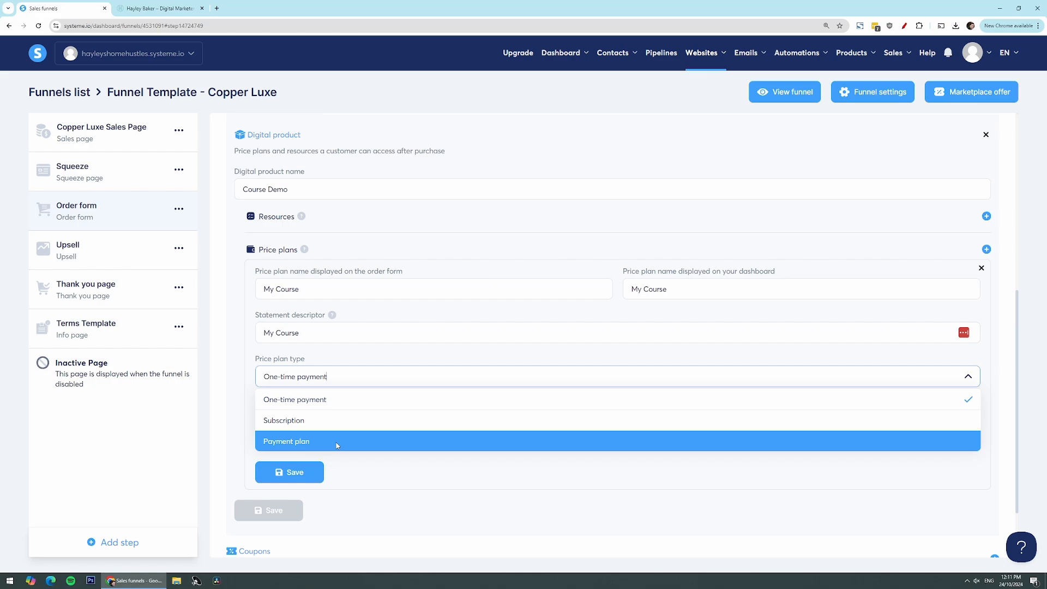
{"action": "left_click", "coordinate": [346, 403]}
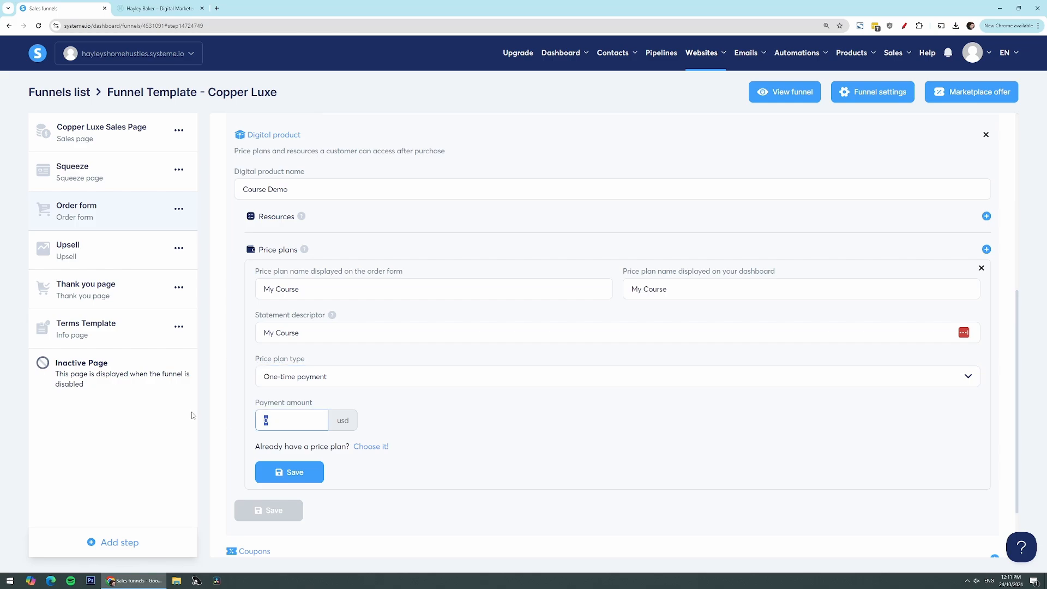
{"action": "type", "text": "10"}
{"action": "left_click", "coordinate": [294, 478]}
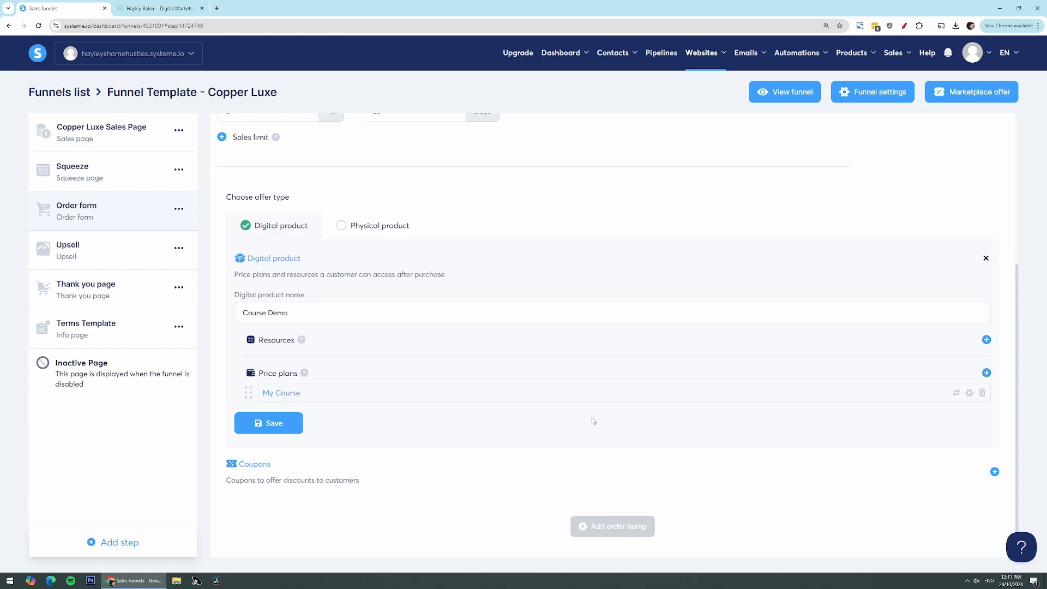
{"action": "left_click", "coordinate": [280, 431]}
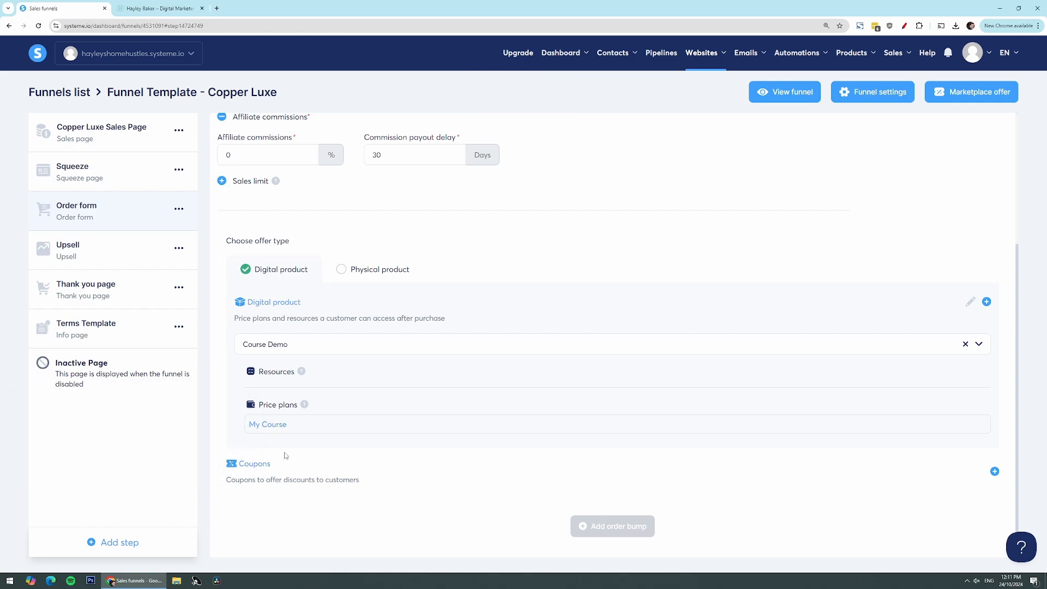
View the live order form page and examine the product name and price in its order details
{"action": "scroll", "coordinate": [333, 472], "scroll_direction": "up", "scroll_amount": 4}
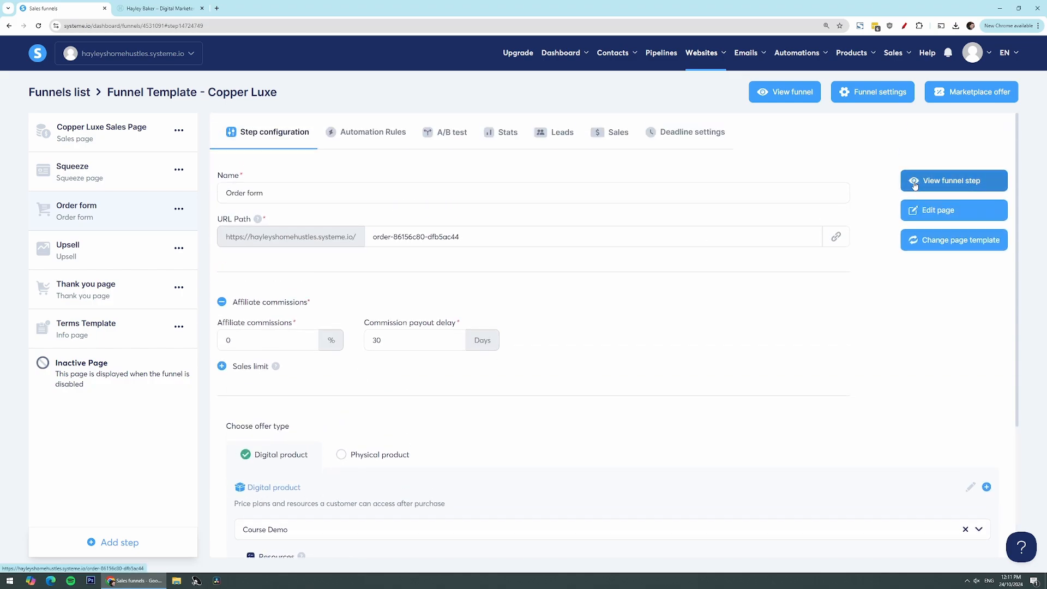
{"action": "left_click", "coordinate": [926, 183]}
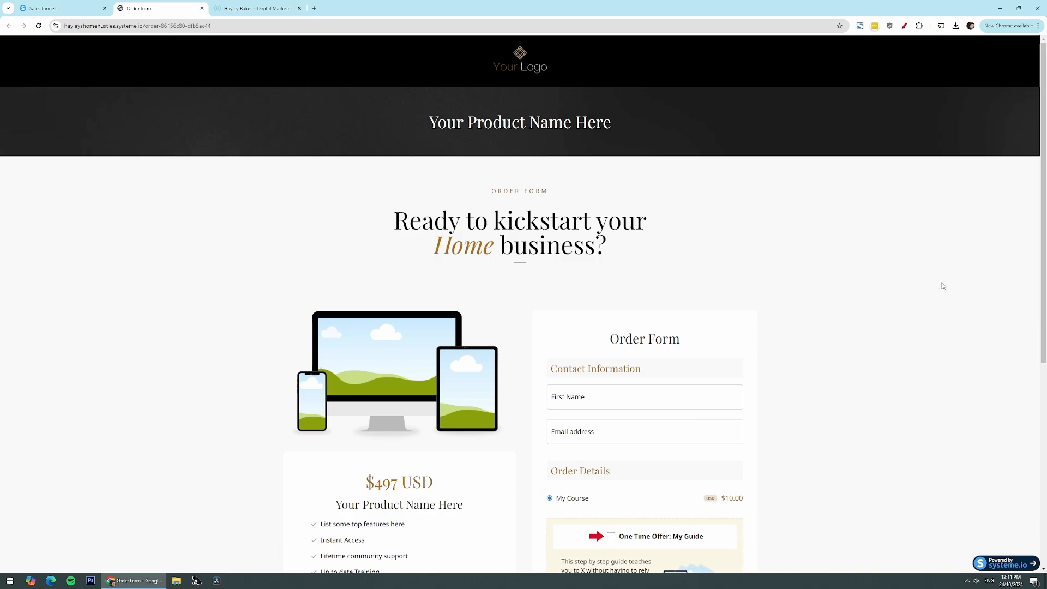
{"action": "scroll", "coordinate": [947, 287], "scroll_direction": "down", "scroll_amount": 1}
{"action": "scroll", "coordinate": [947, 287], "scroll_direction": "down", "scroll_amount": 3}
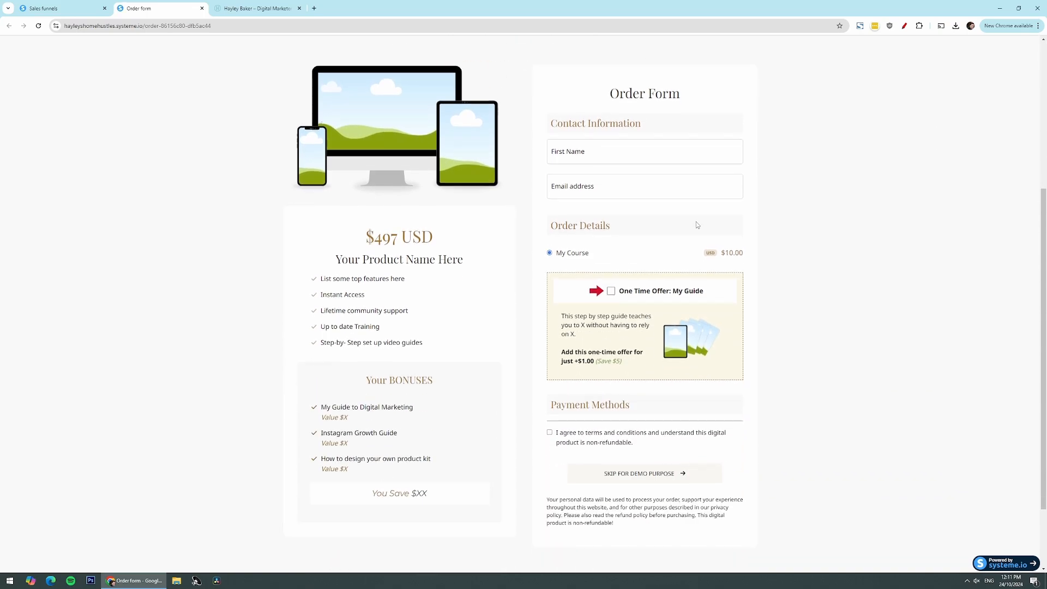
{"action": "left_click_drag", "start_coordinate": [592, 254], "coordinate": [556, 253]}
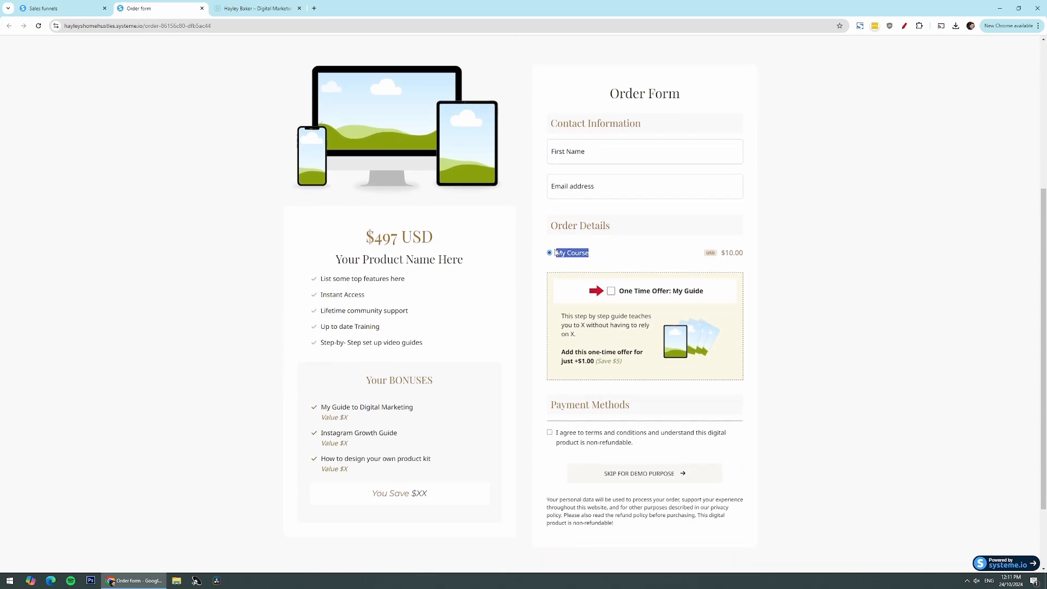
{"action": "left_click", "coordinate": [598, 252]}
{"action": "left_click_drag", "start_coordinate": [746, 258], "coordinate": [721, 256]}
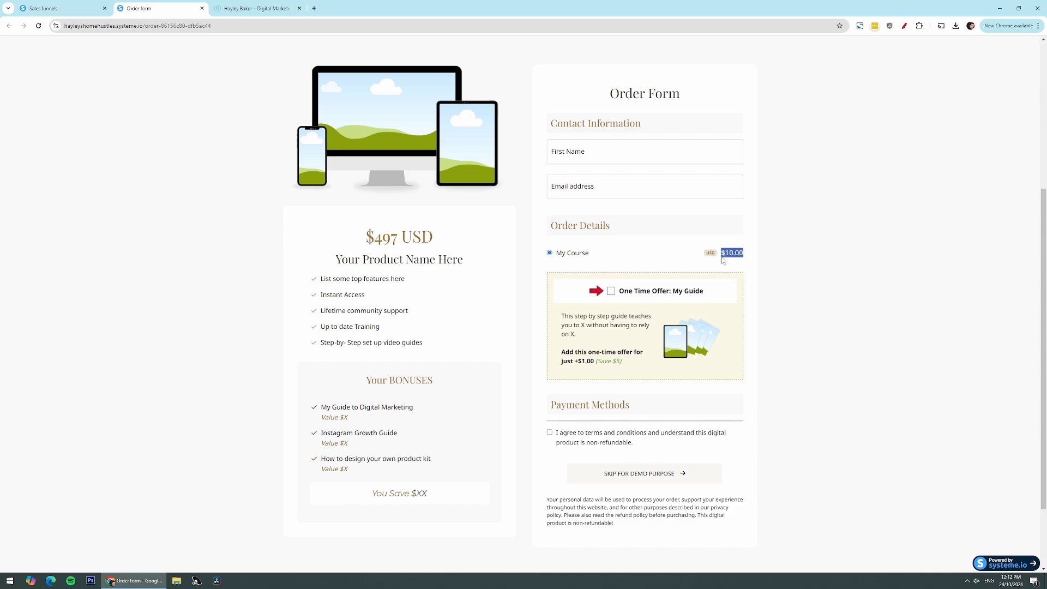
{"action": "left_click", "coordinate": [785, 216]}
{"action": "scroll", "coordinate": [530, 284], "scroll_direction": "up", "scroll_amount": 3}
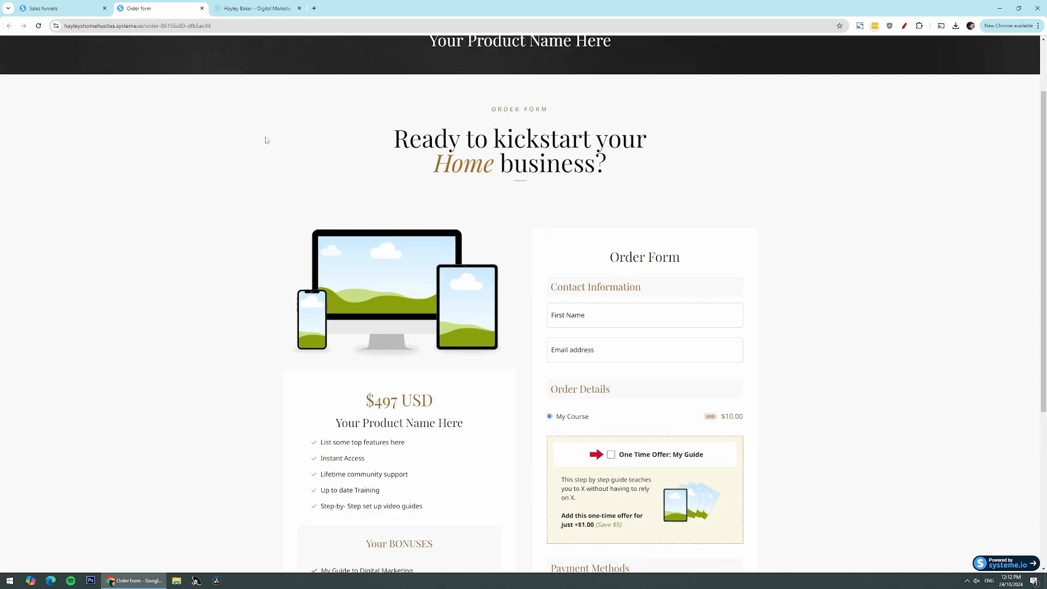
{"action": "scroll", "coordinate": [309, 404], "scroll_direction": "down", "scroll_amount": 1}
{"action": "scroll", "coordinate": [309, 403], "scroll_direction": "down", "scroll_amount": 2}
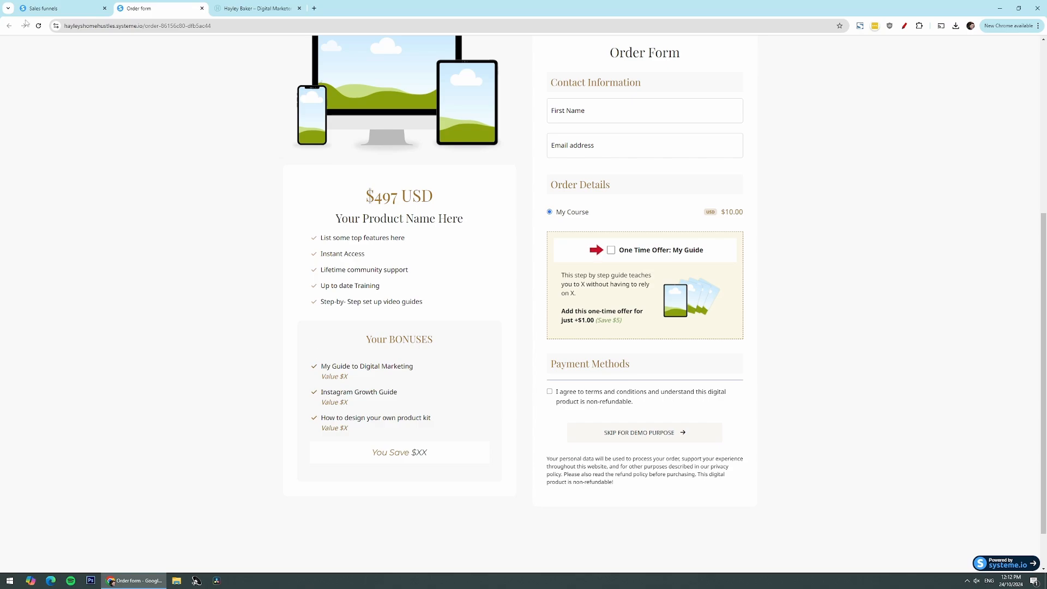
Open the order form page for editing and change the amount in the price headline above the product features to $10
{"action": "left_click", "coordinate": [56, 8]}
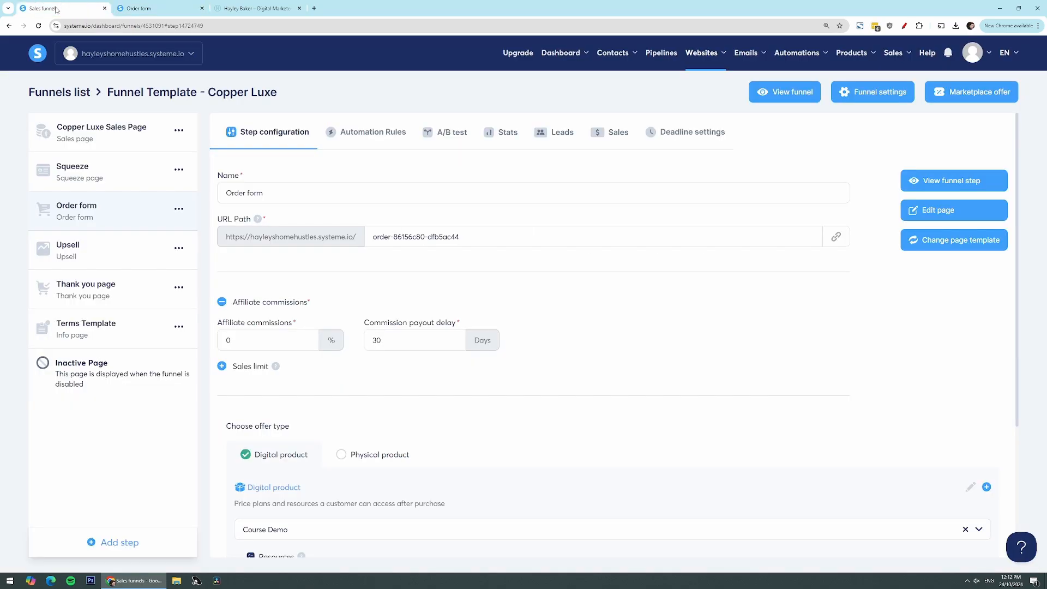
{"action": "left_click", "coordinate": [927, 214]}
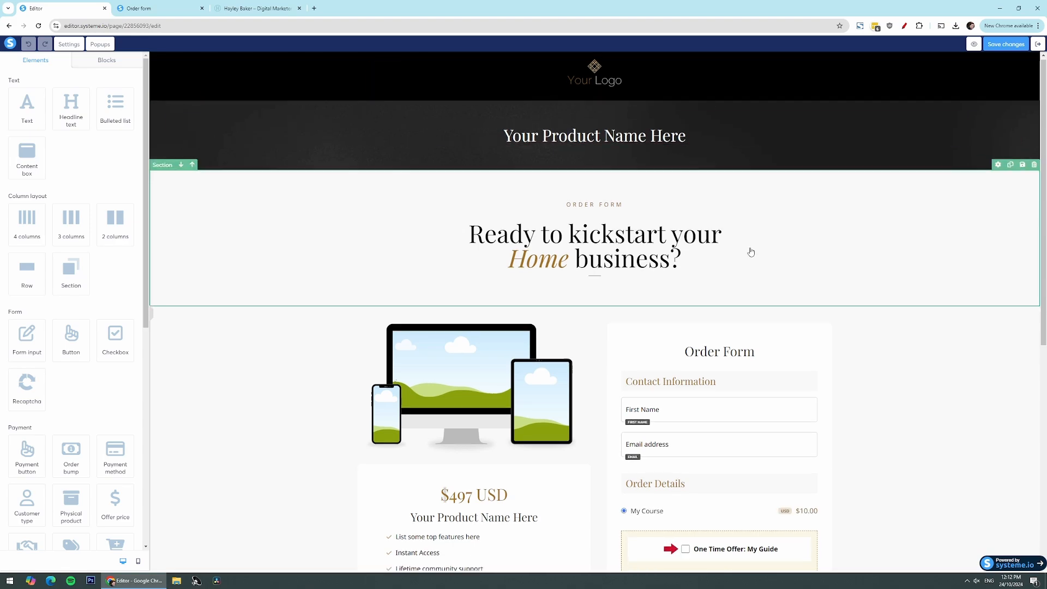
{"action": "scroll", "coordinate": [747, 245], "scroll_direction": "down", "scroll_amount": 3}
{"action": "left_click", "coordinate": [474, 335]}
{"action": "left_click_drag", "start_coordinate": [476, 335], "coordinate": [449, 336]}
{"action": "type", "text": "10"}
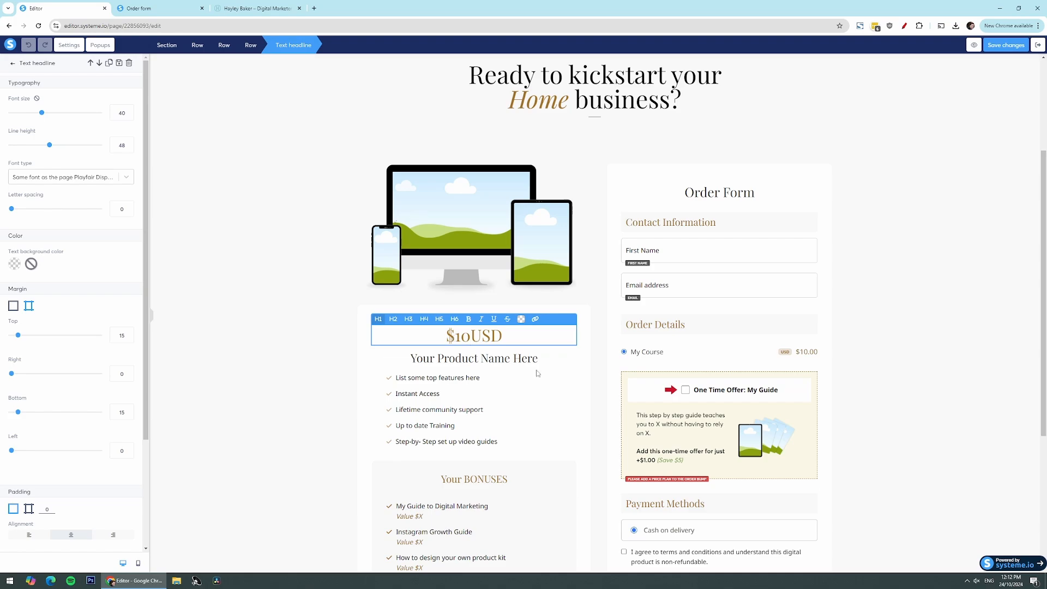
{"action": "left_click", "coordinate": [574, 393]}
{"action": "scroll", "coordinate": [567, 447], "scroll_direction": "down", "scroll_amount": 1}
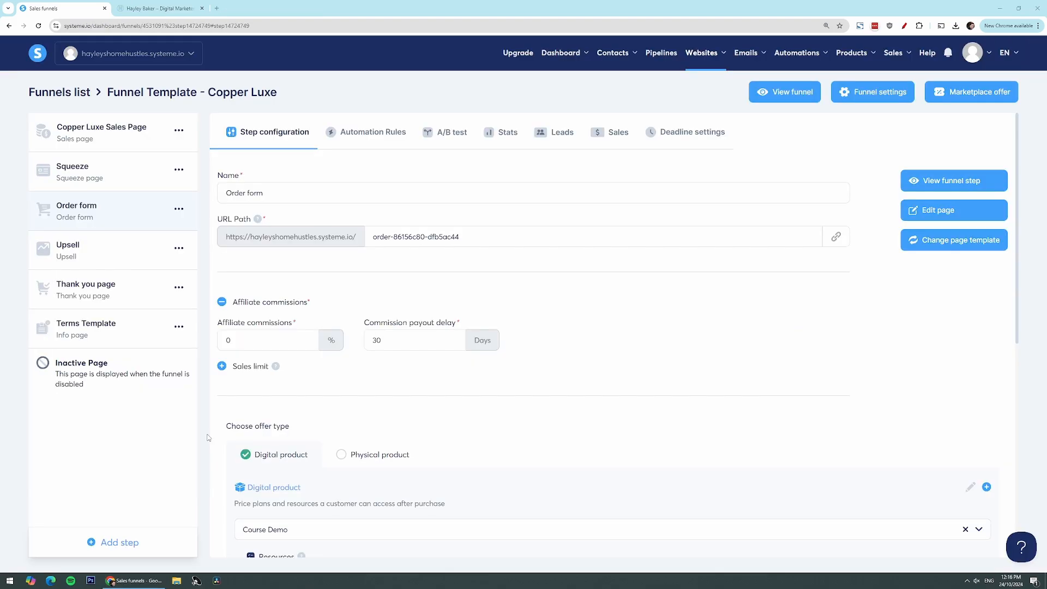
Start a new automation rule for the order form step with a "New sale" trigger
{"action": "scroll", "coordinate": [333, 472], "scroll_direction": "down", "scroll_amount": 3}
{"action": "scroll", "coordinate": [334, 473], "scroll_direction": "up", "scroll_amount": 3}
{"action": "left_click", "coordinate": [364, 138]}
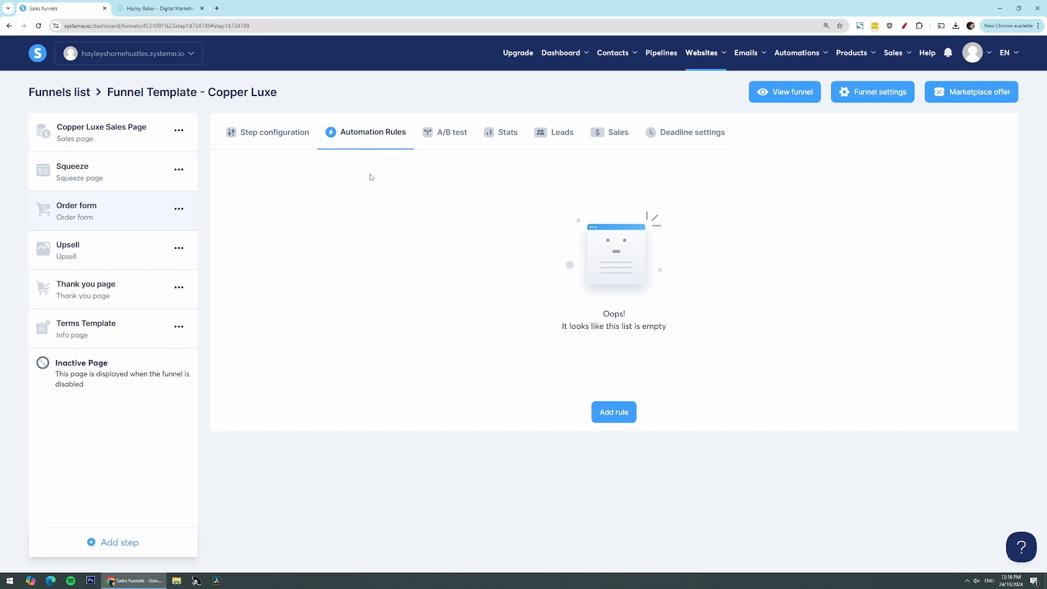
{"action": "left_click", "coordinate": [614, 415]}
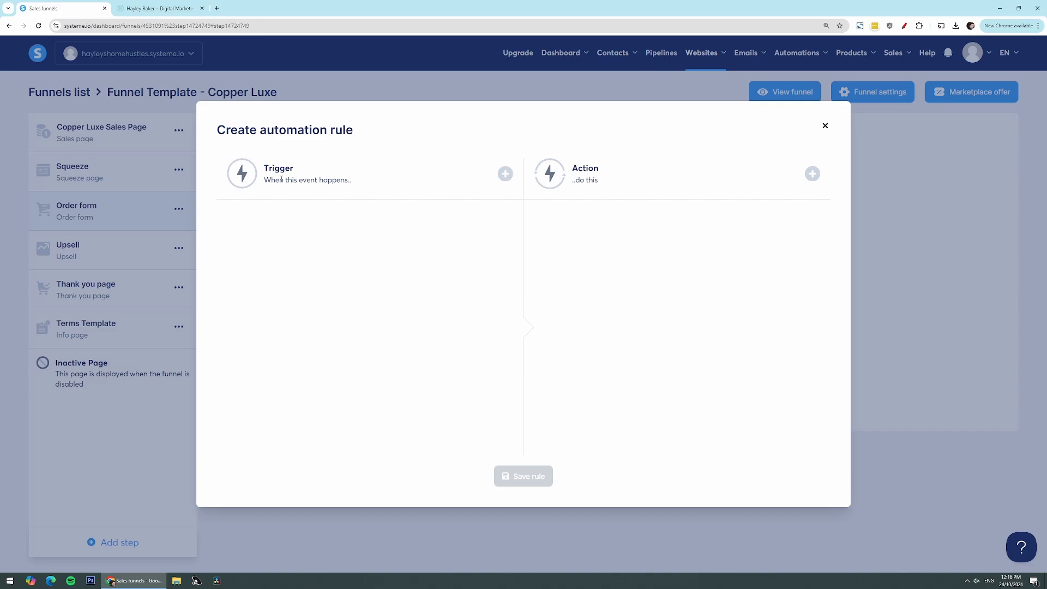
{"action": "left_click", "coordinate": [505, 173]}
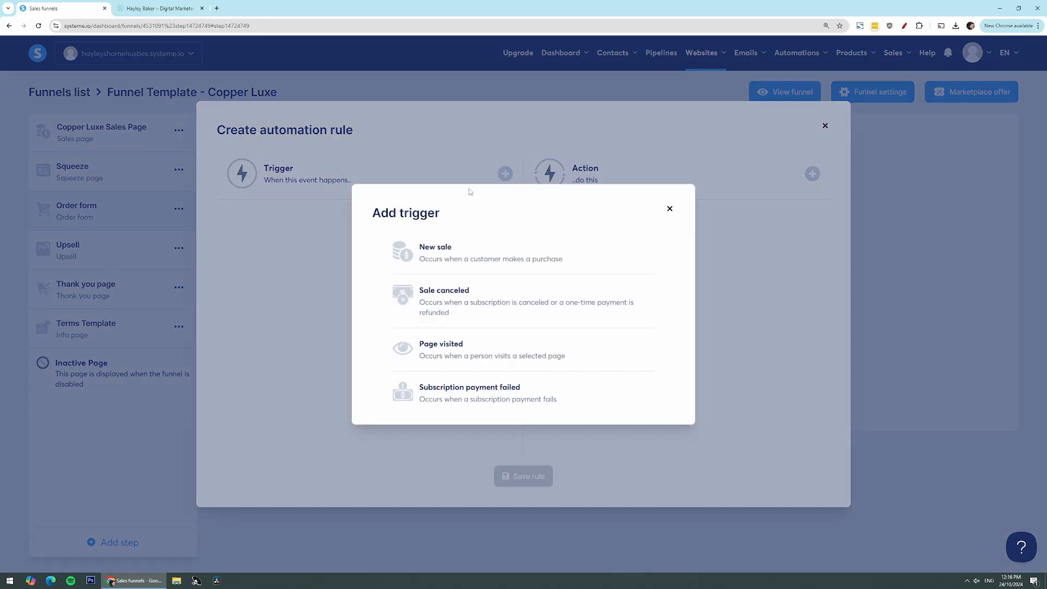
{"action": "left_click", "coordinate": [431, 248]}
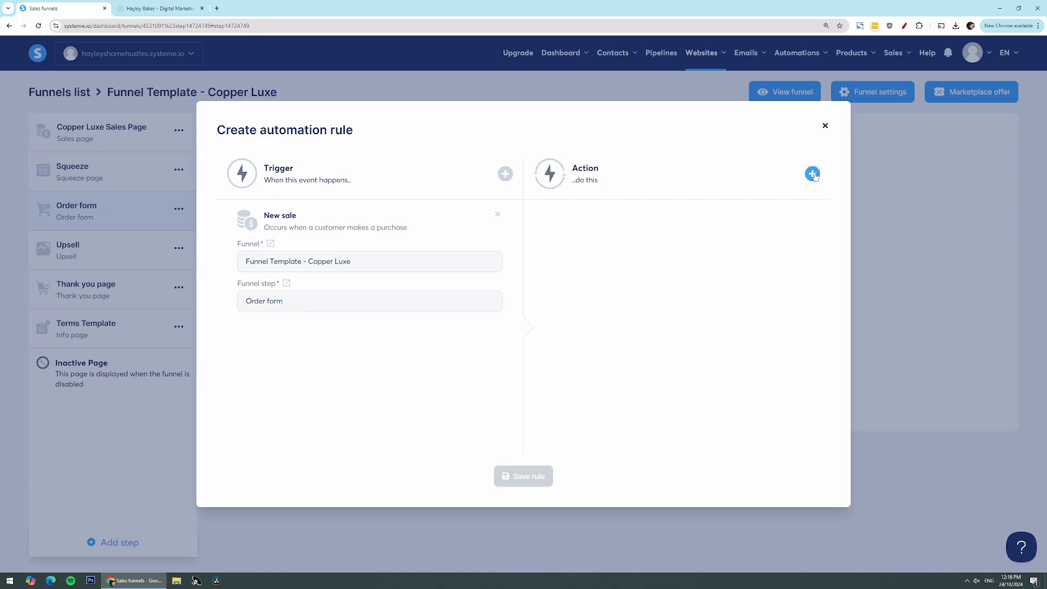
Add a "Send email" action to the automation rule and start a new email message for it
{"action": "left_click", "coordinate": [813, 174]}
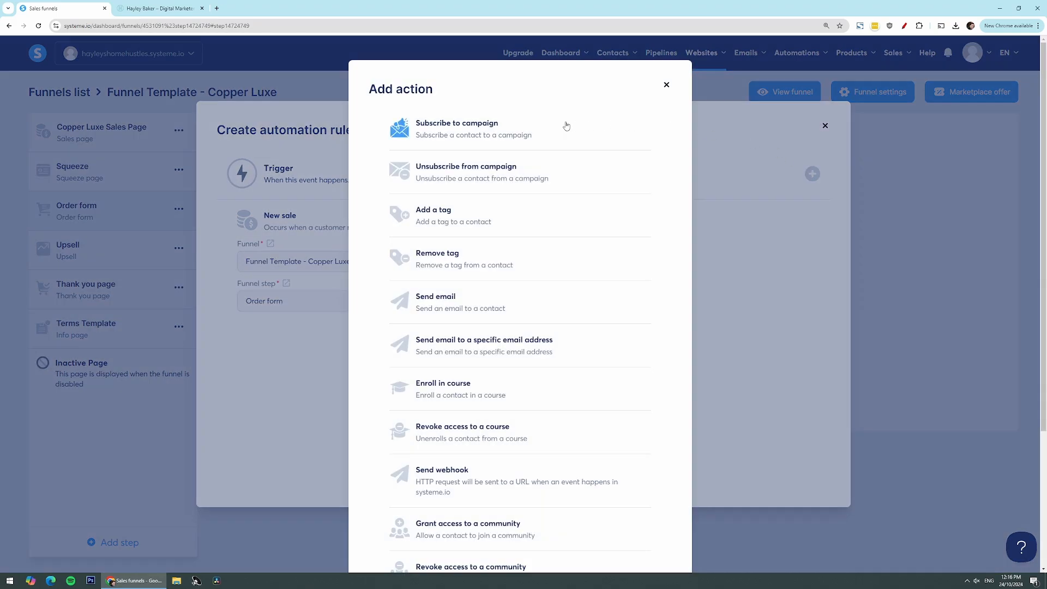
{"action": "left_click", "coordinate": [458, 303]}
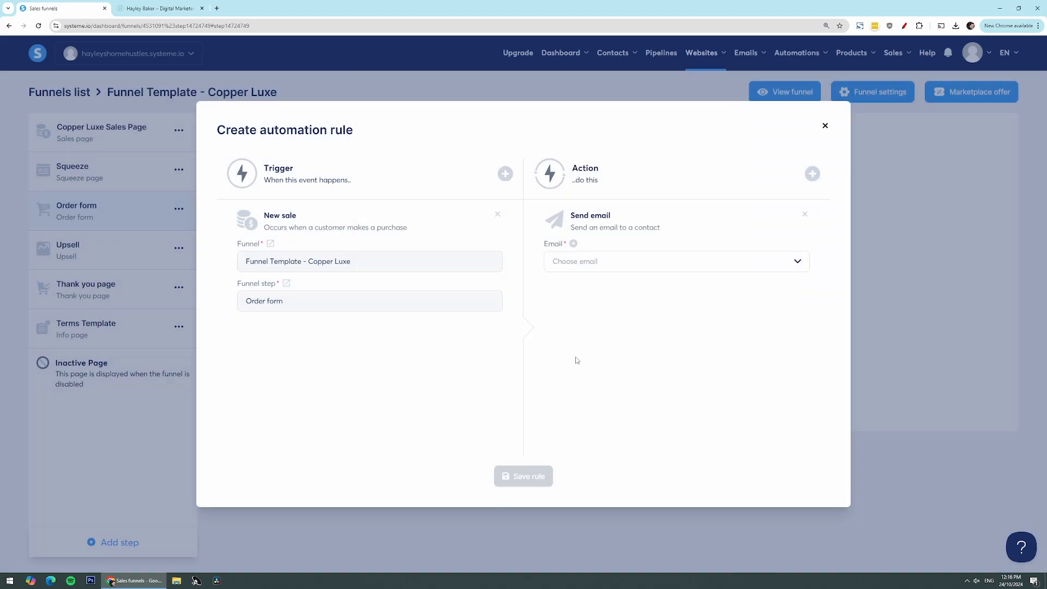
{"action": "left_click", "coordinate": [574, 246]}
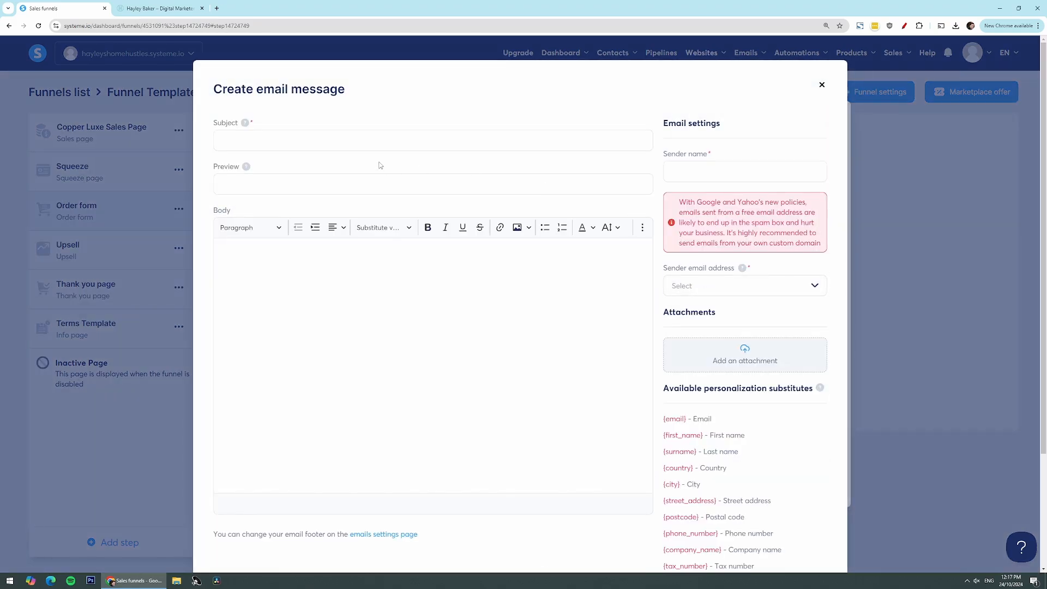
Set the email subject to "Here is your order: My Course" and start the body with "Hi {first_name}," using the first name substitute
{"action": "left_click", "coordinate": [369, 145]}
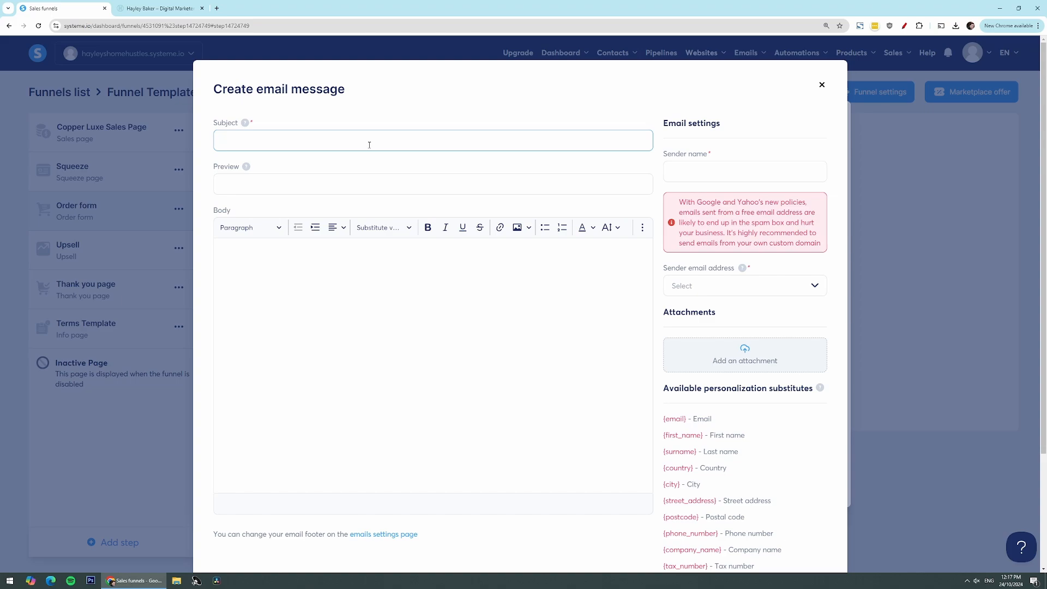
{"action": "type", "text": "Here is your order: My Course"}
{"action": "left_click", "coordinate": [304, 273]}
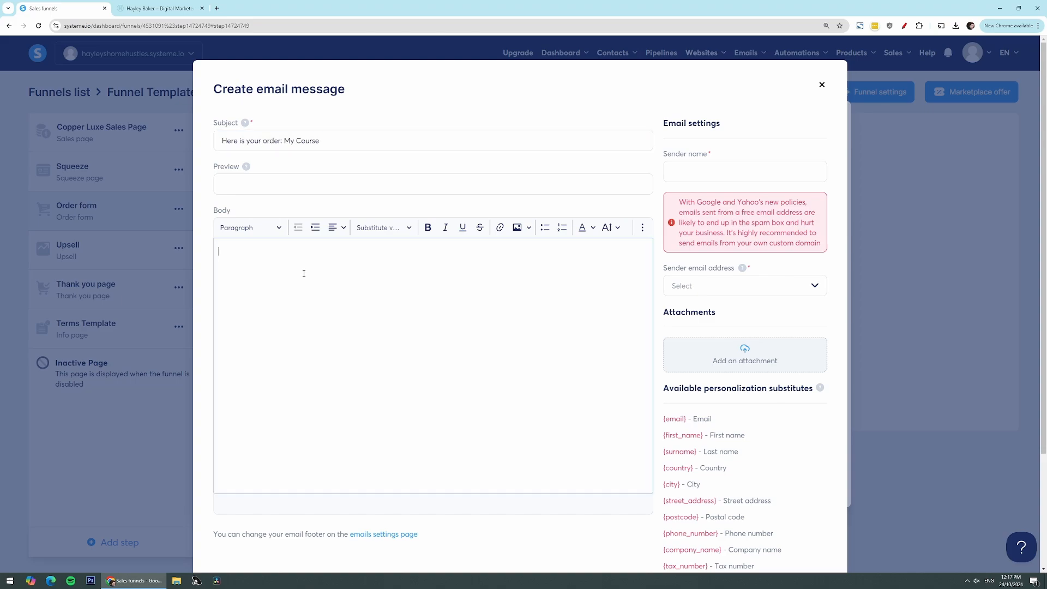
{"action": "type", "text": "Hi"}
{"action": "left_click", "coordinate": [387, 228]}
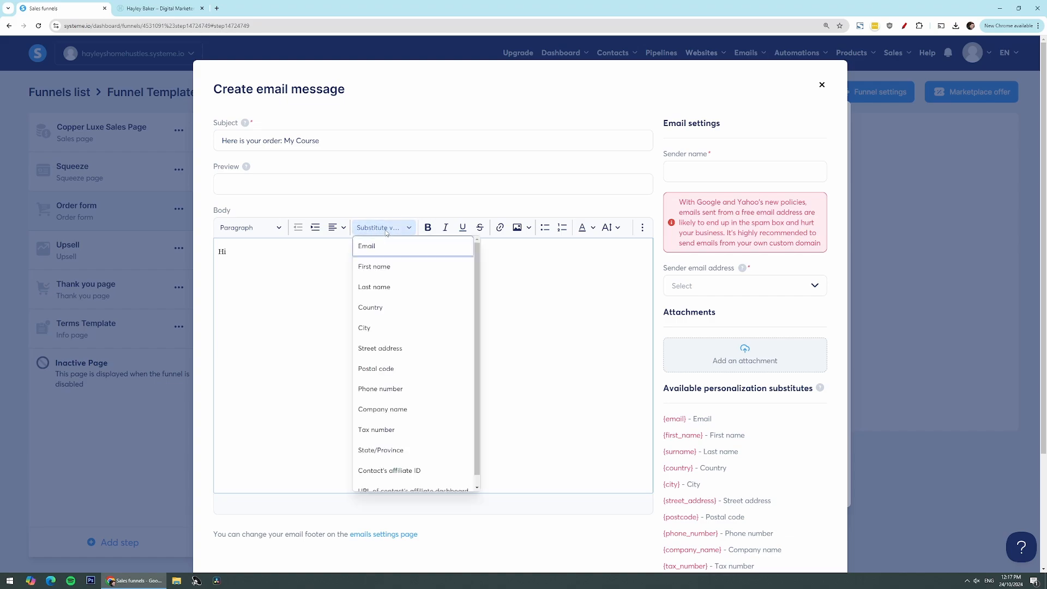
{"action": "left_click", "coordinate": [381, 268]}
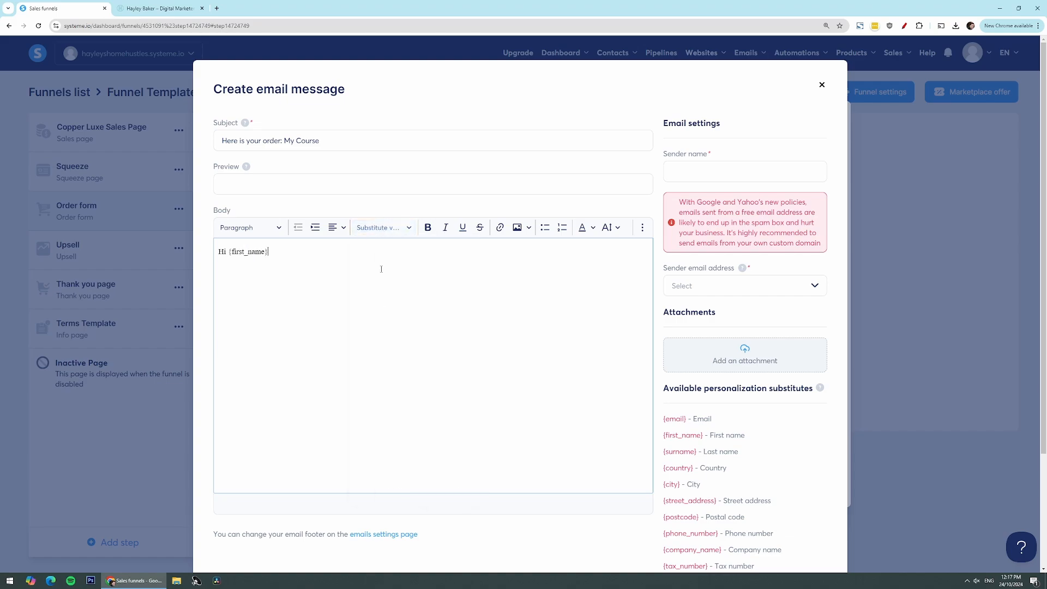
{"action": "left_click_drag", "start_coordinate": [272, 252], "coordinate": [229, 254]}
{"action": "left_click", "coordinate": [284, 249]}
Add the line "Here is your access to the course: Click here." below the greeting and close with "Thank you," and the sender's first name
{"action": "key", "text": "Return"}
{"action": "type", "text": "Here is your access to the course: Click here."}
{"action": "key", "text": "Return"}
{"action": "type", "text": "Thank you,"}
{"action": "key", "text": "Return"}
{"action": "type", "text": "Hayley"}
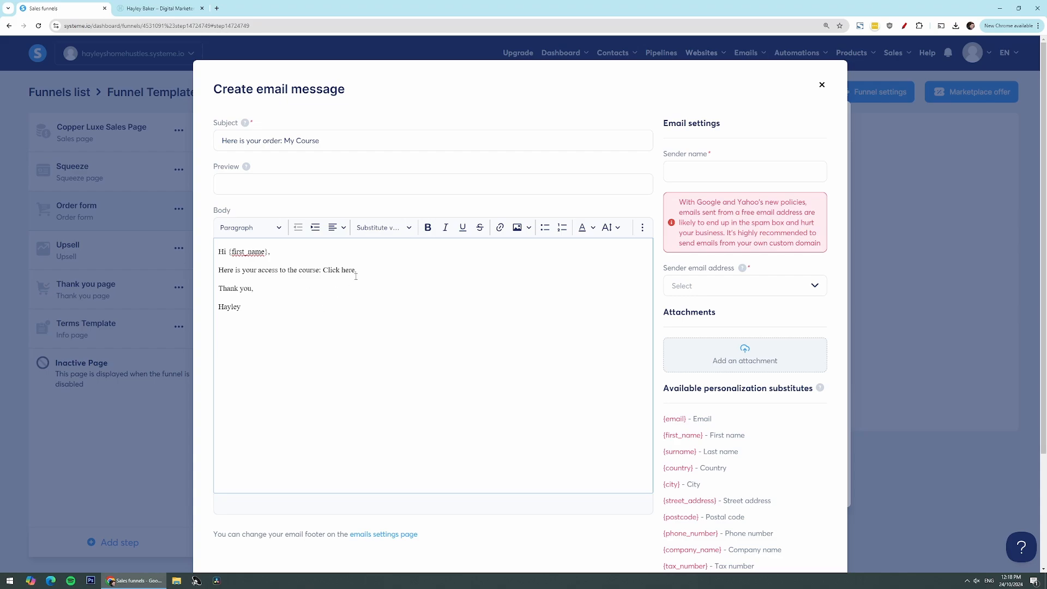
In Google Drive, open the "Facebook Unleashed - Successful with Facebook.pdf" file and copy its share link with access for anyone with the link
{"action": "left_click_drag", "start_coordinate": [356, 270], "coordinate": [323, 270]}
{"action": "left_click", "coordinate": [500, 228]}
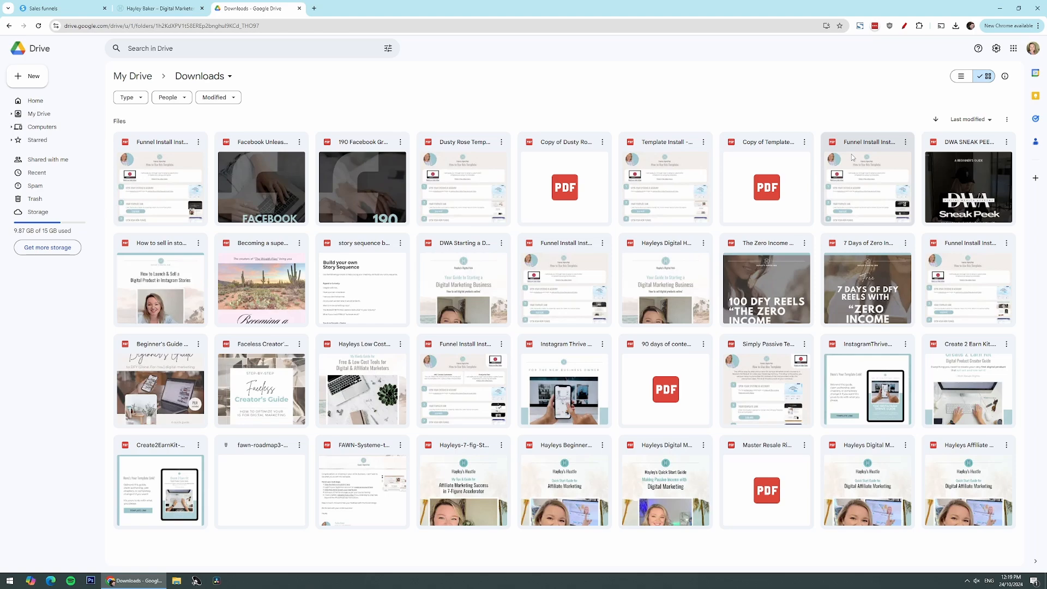
{"action": "double_click", "coordinate": [284, 186]}
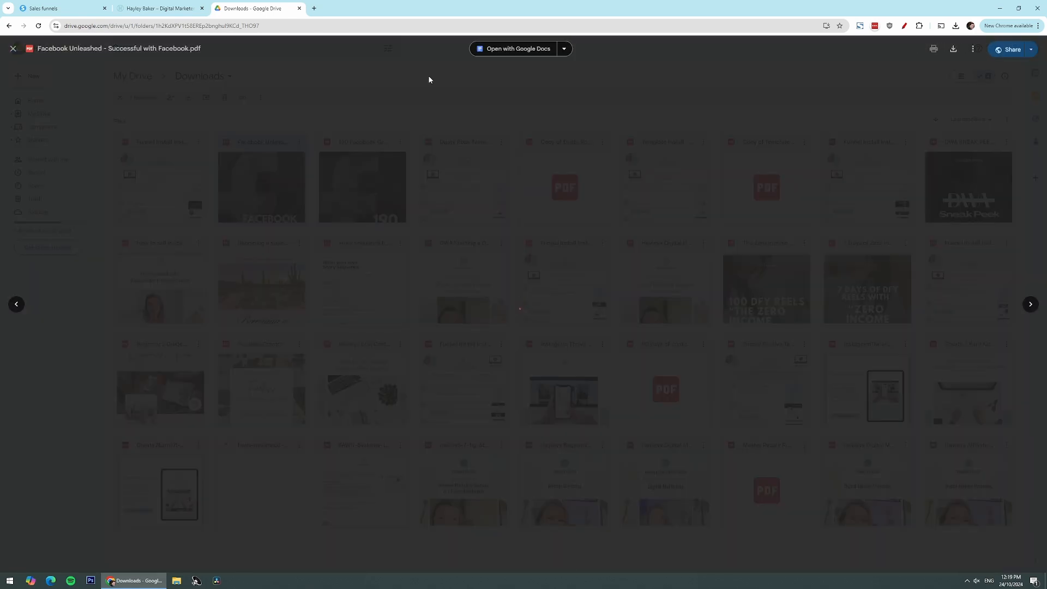
{"action": "left_click", "coordinate": [999, 51]}
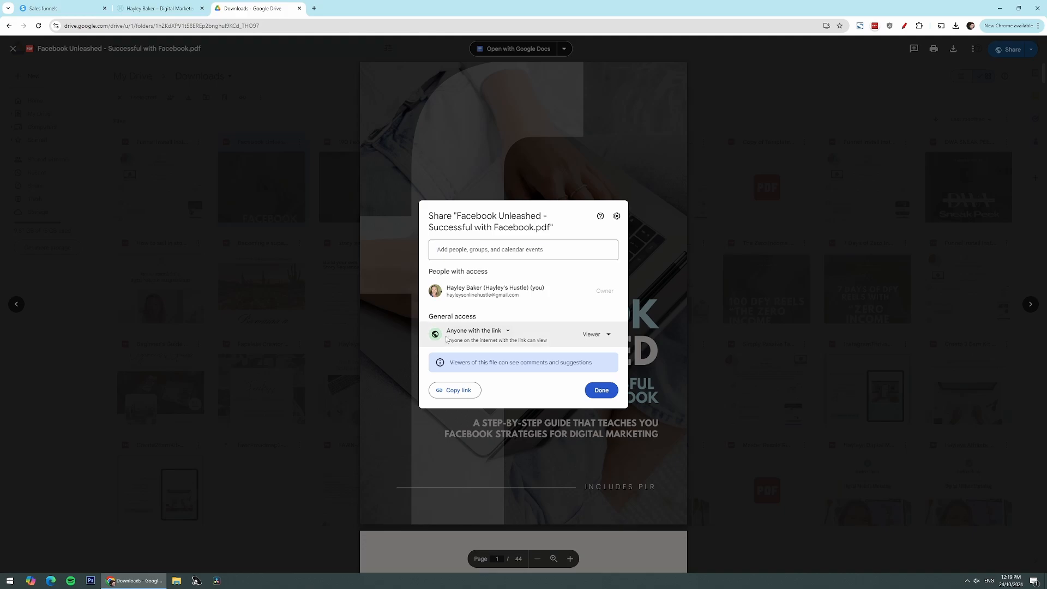
{"action": "left_click", "coordinate": [499, 331]}
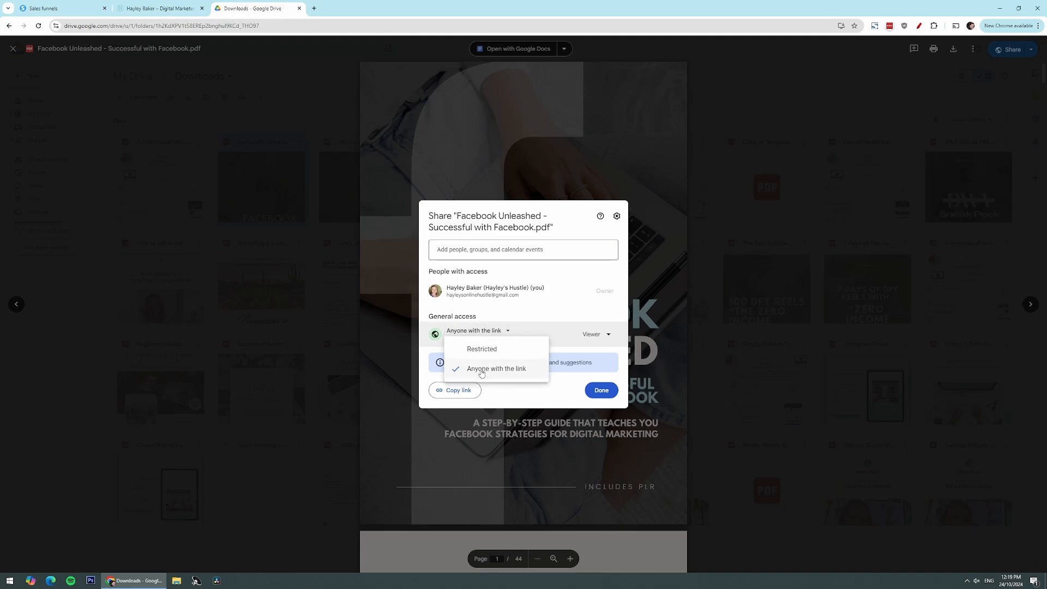
{"action": "left_click", "coordinate": [555, 326]}
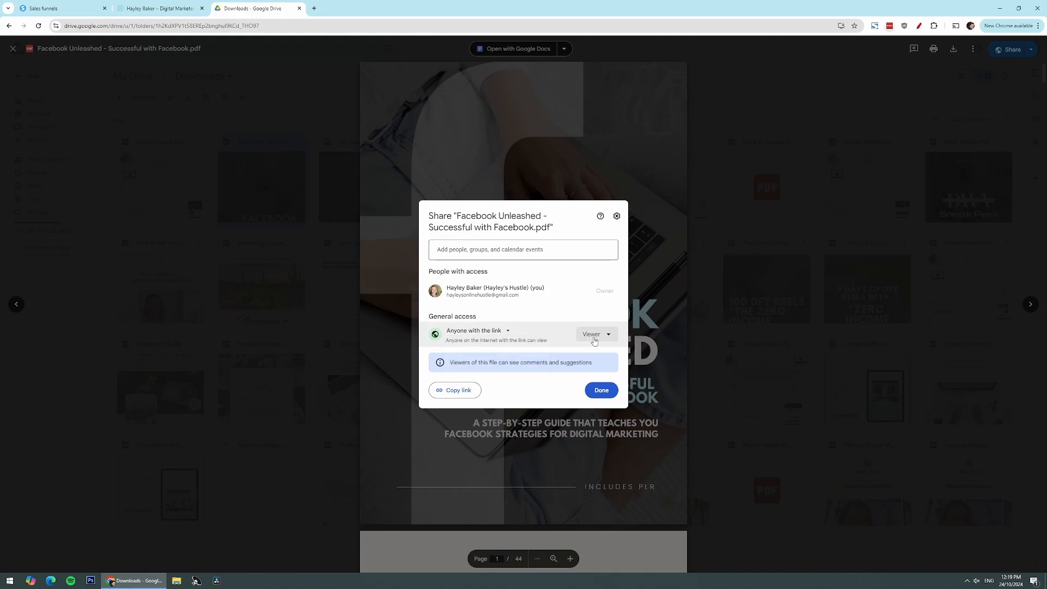
{"action": "left_click", "coordinate": [464, 391]}
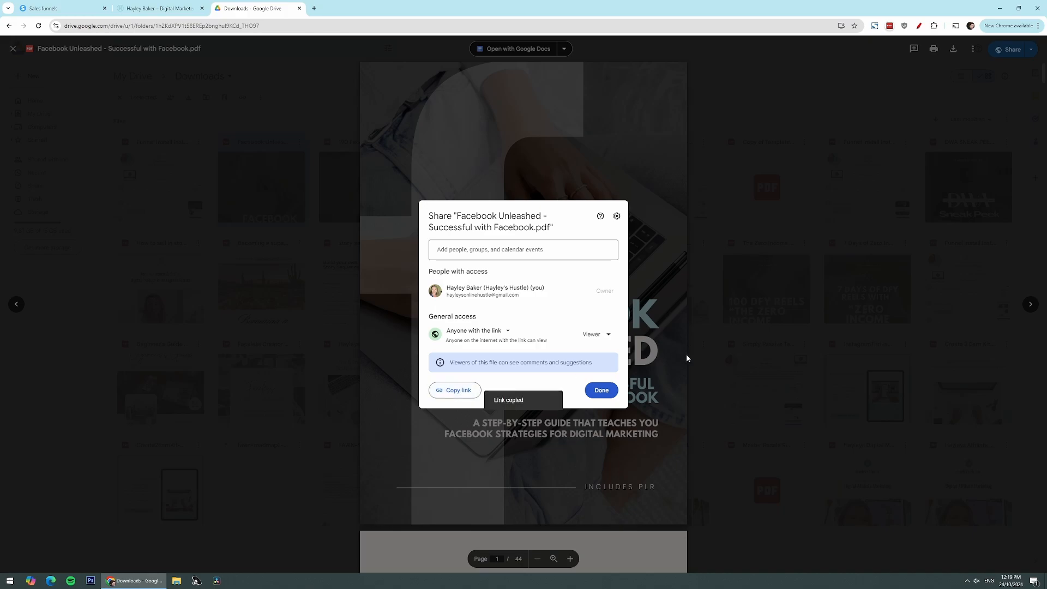
Return to the systeme.io email and link the words "Click here" in the body to the copied Drive address
{"action": "left_click", "coordinate": [52, 8]}
{"action": "left_click_drag", "start_coordinate": [355, 270], "coordinate": [325, 272]}
{"action": "left_click", "coordinate": [499, 228]}
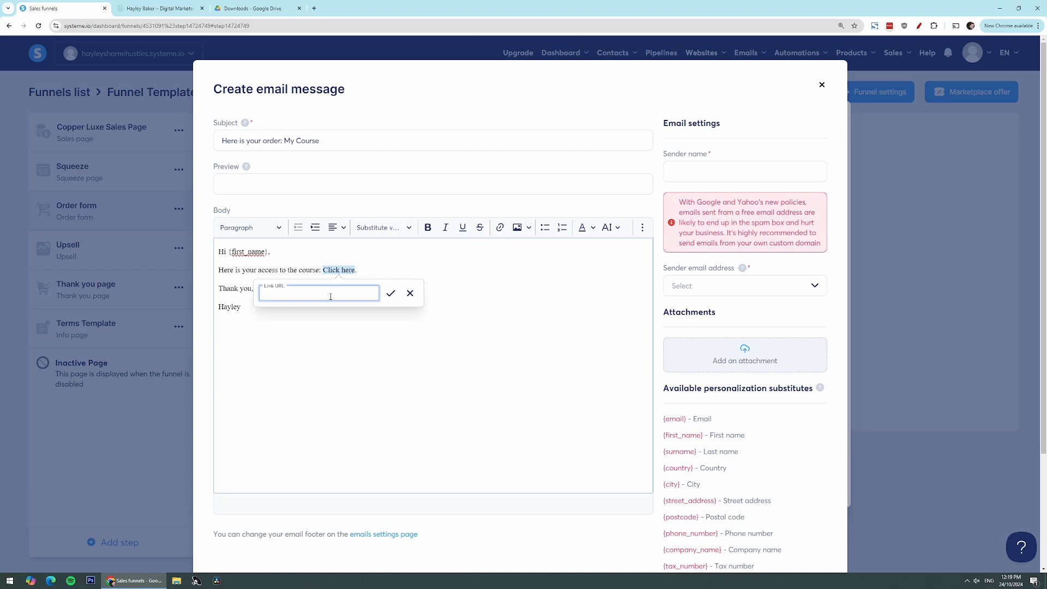
{"action": "key", "text": "ctrl+v"}
{"action": "left_click", "coordinate": [391, 293]}
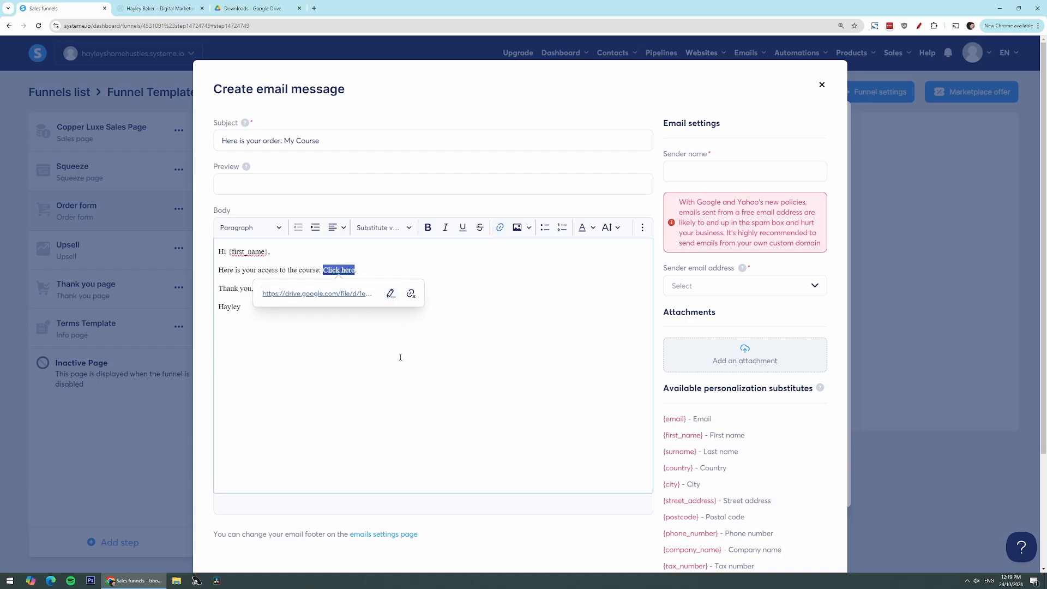
{"action": "left_click", "coordinate": [438, 324]}
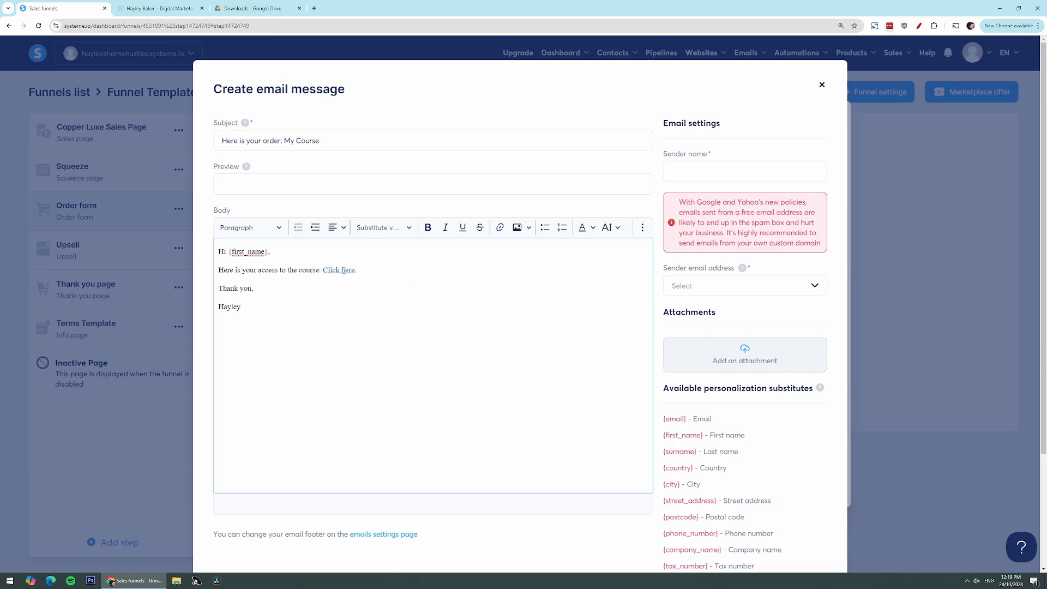
Test the "Click here" link by opening the PDF it leads to, and return to the email message
{"action": "left_click", "coordinate": [339, 270]}
{"action": "left_click", "coordinate": [317, 293]}
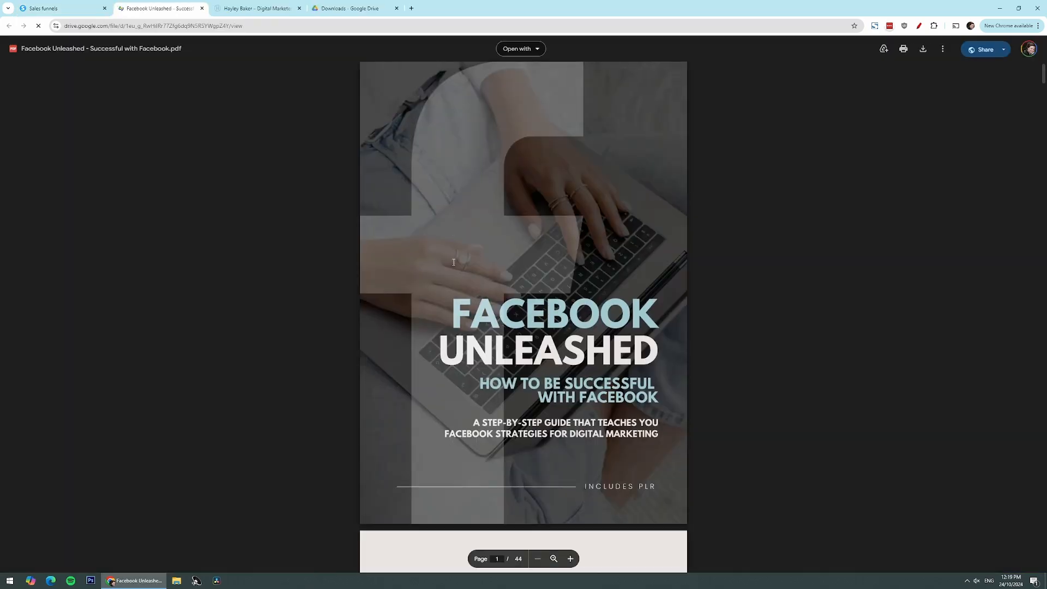
{"action": "scroll", "coordinate": [453, 262], "scroll_direction": "down", "scroll_amount": 20}
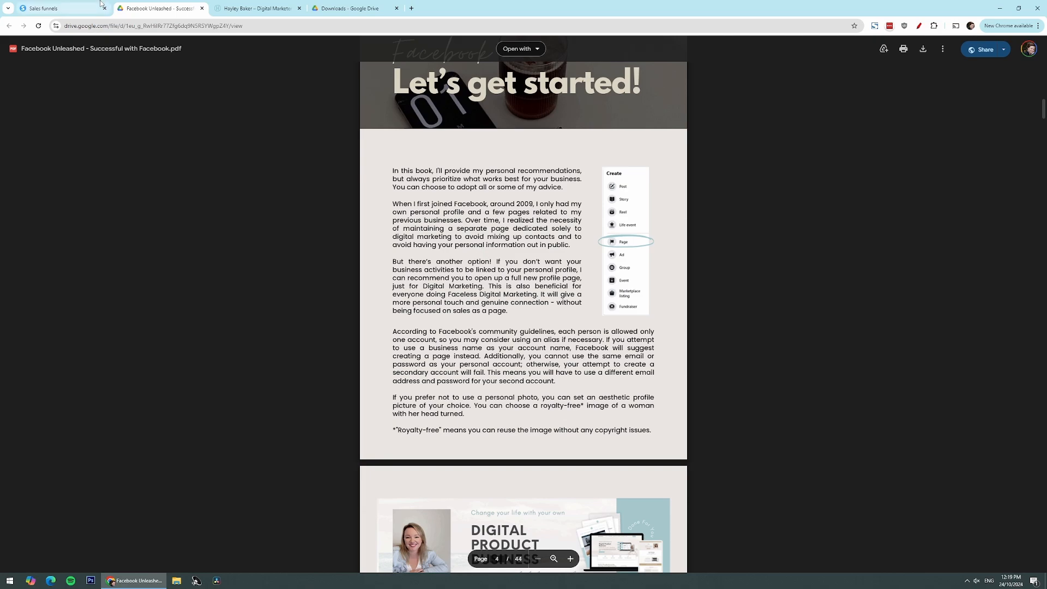
{"action": "left_click", "coordinate": [82, 11]}
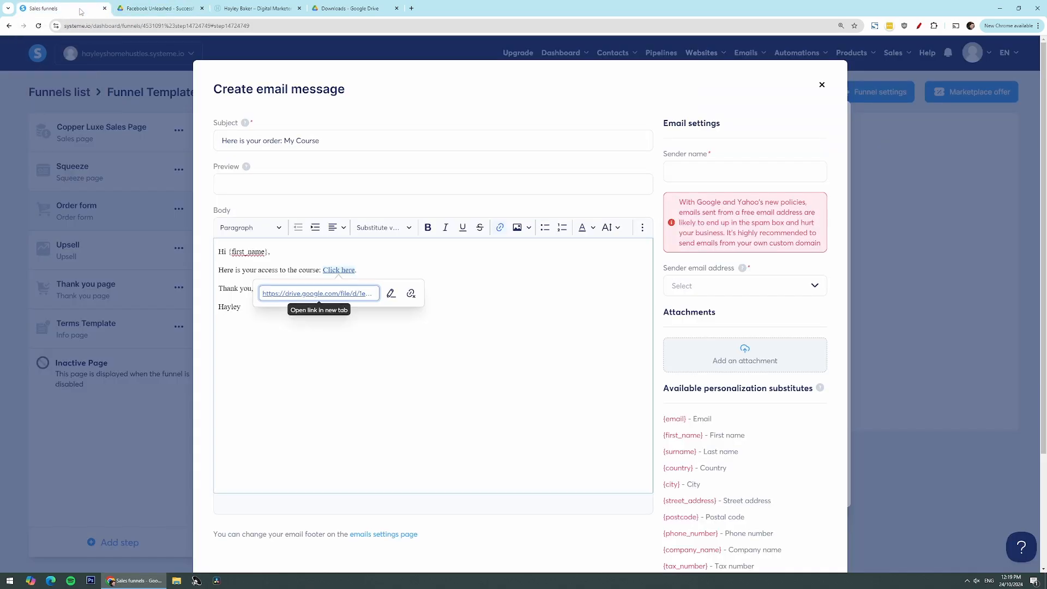
{"action": "left_click", "coordinate": [418, 271]}
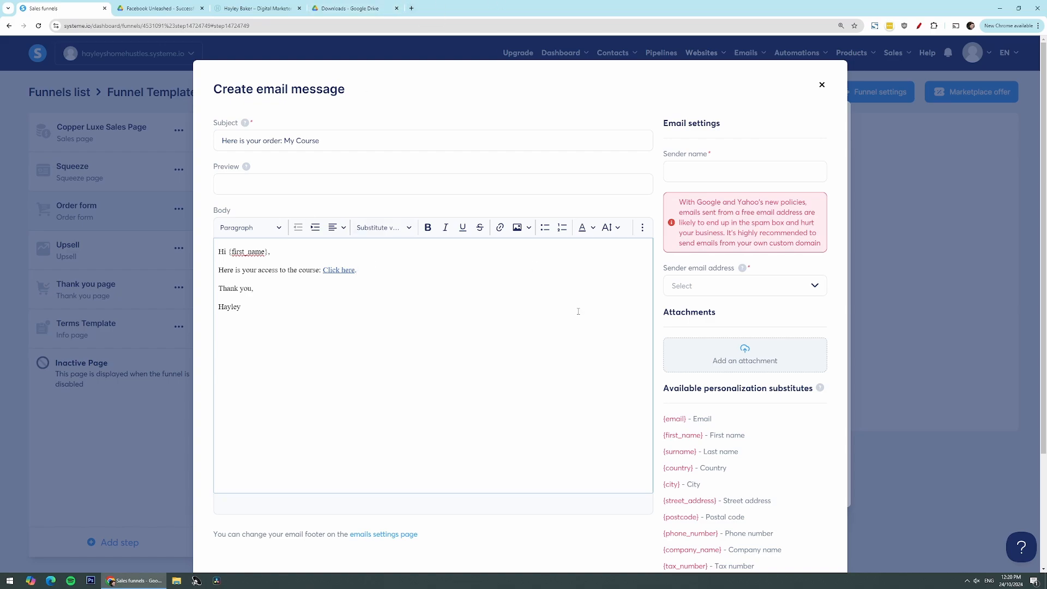
Finish the email message and save the automation rule with "your course is here" as the email it sends
{"action": "left_click", "coordinate": [712, 175]}
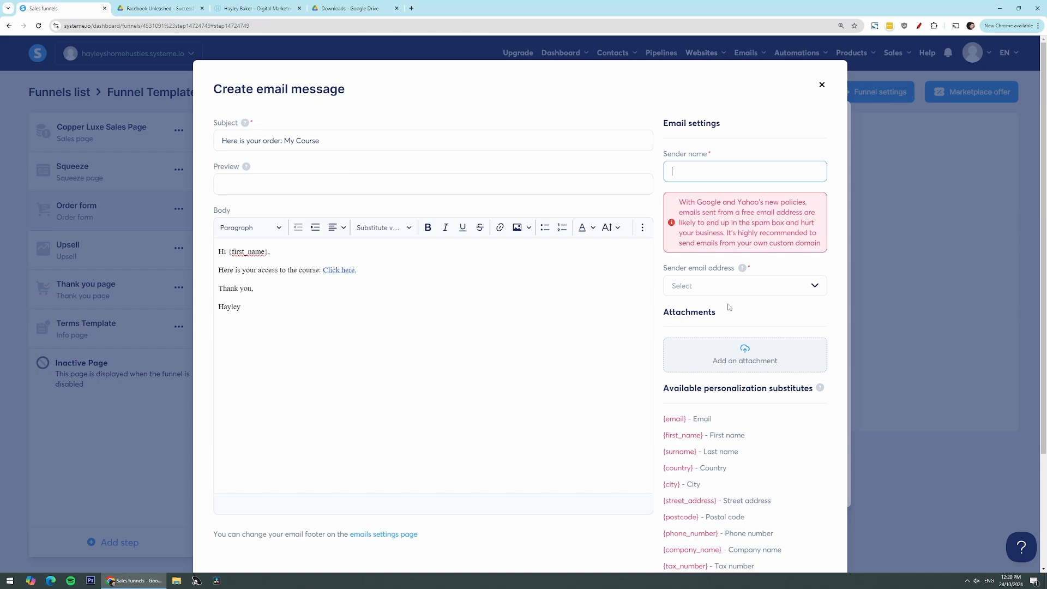
{"action": "left_click", "coordinate": [733, 283]}
{"action": "scroll", "coordinate": [725, 279], "scroll_direction": "down", "scroll_amount": 3}
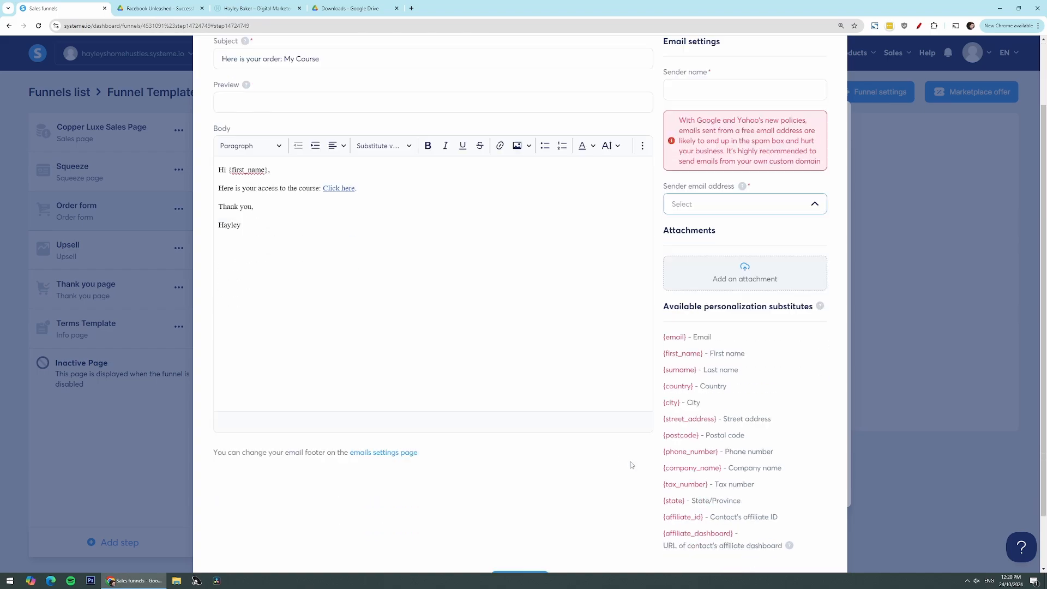
{"action": "left_click", "coordinate": [520, 518]}
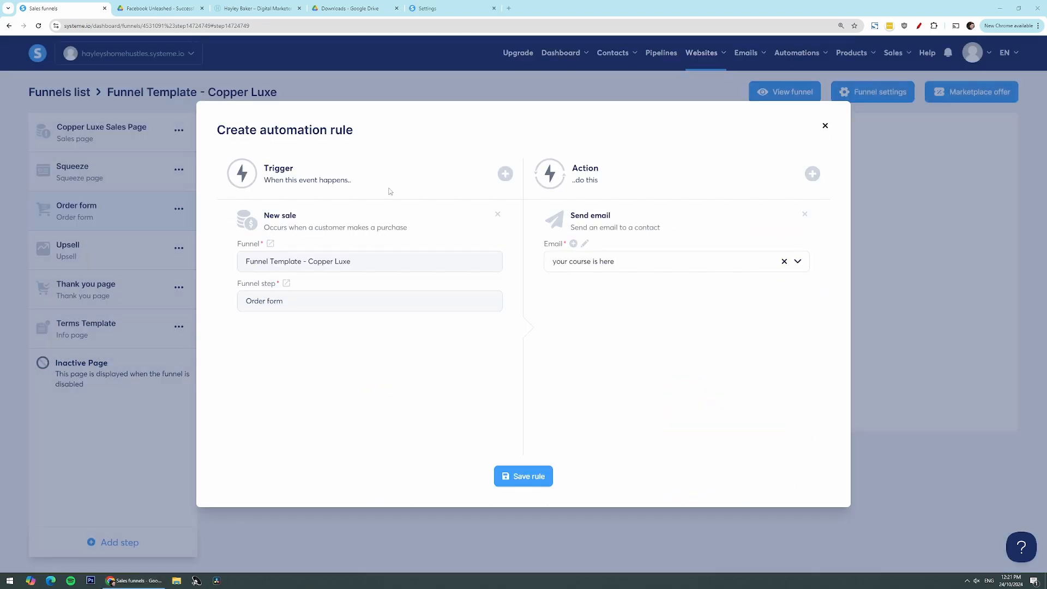
{"action": "left_click", "coordinate": [519, 478]}
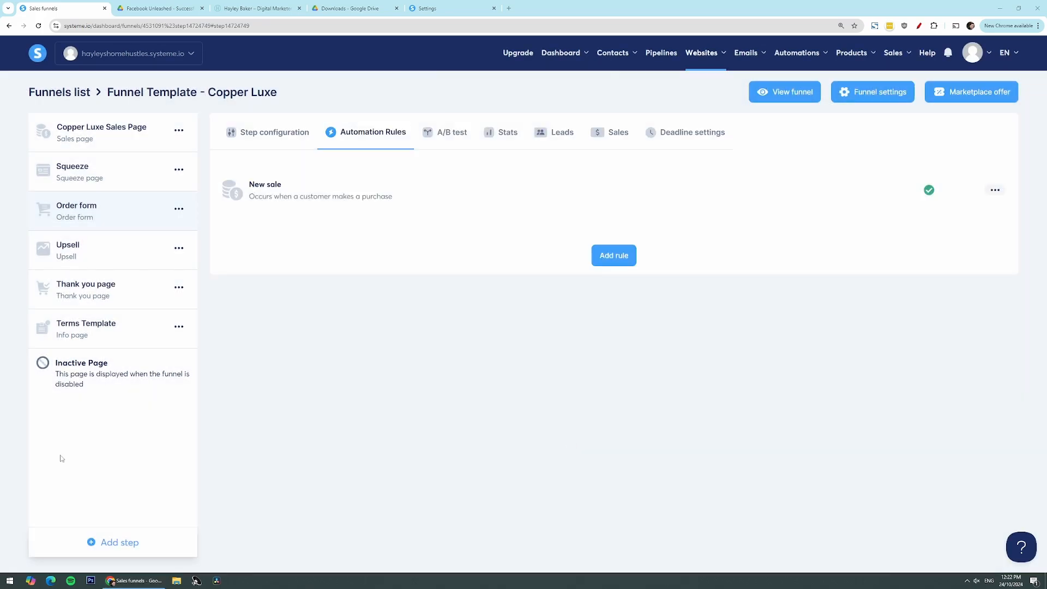
Walk through the live funnel from the sales page to the order form, skipping the name and email form
{"action": "left_click", "coordinate": [274, 133]}
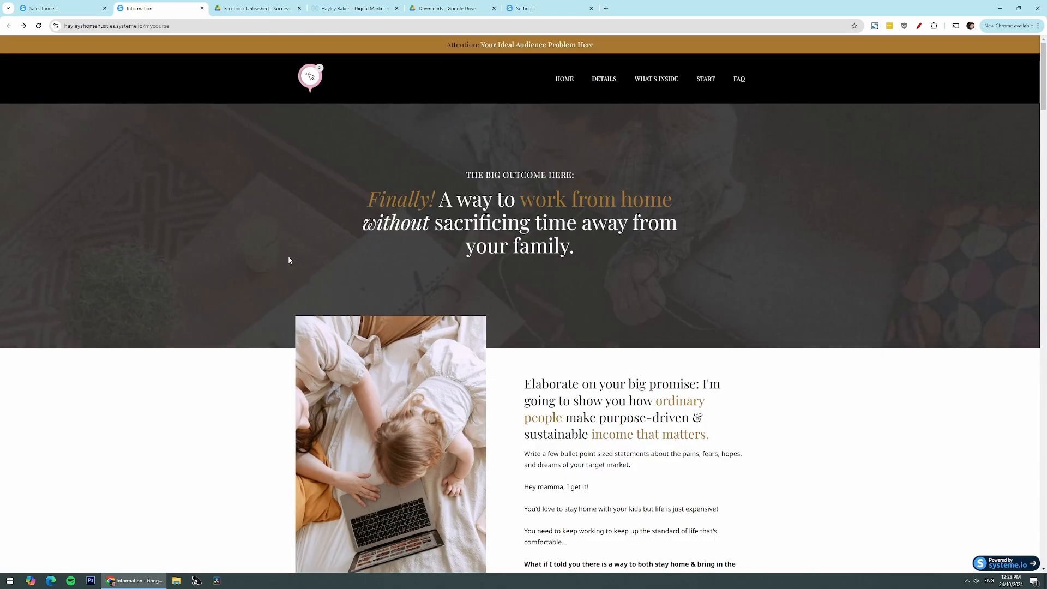
{"action": "scroll", "coordinate": [296, 319], "scroll_direction": "down", "scroll_amount": 15}
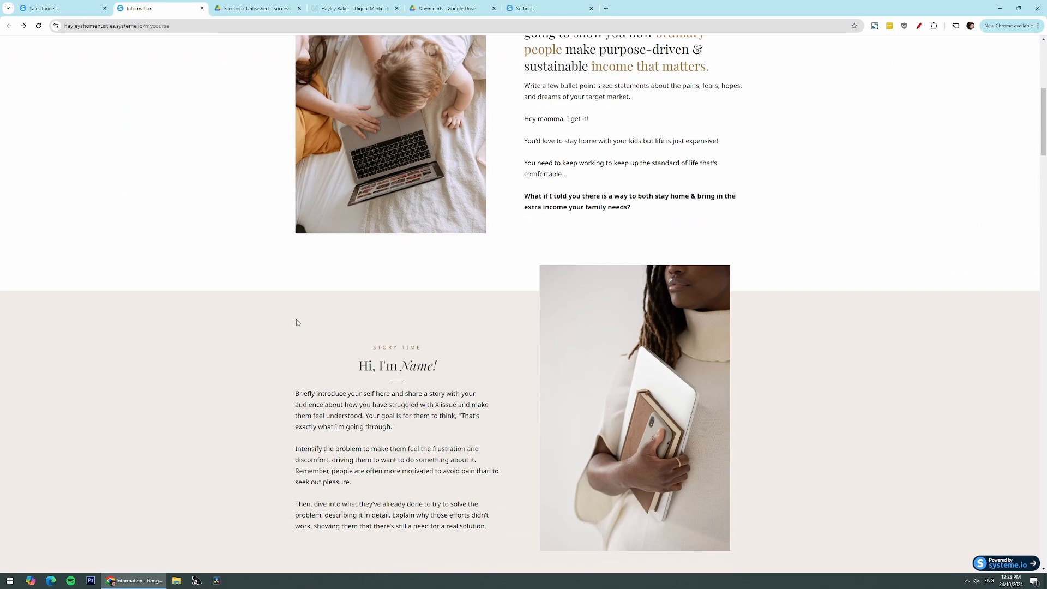
{"action": "scroll", "coordinate": [296, 322], "scroll_direction": "down", "scroll_amount": 7}
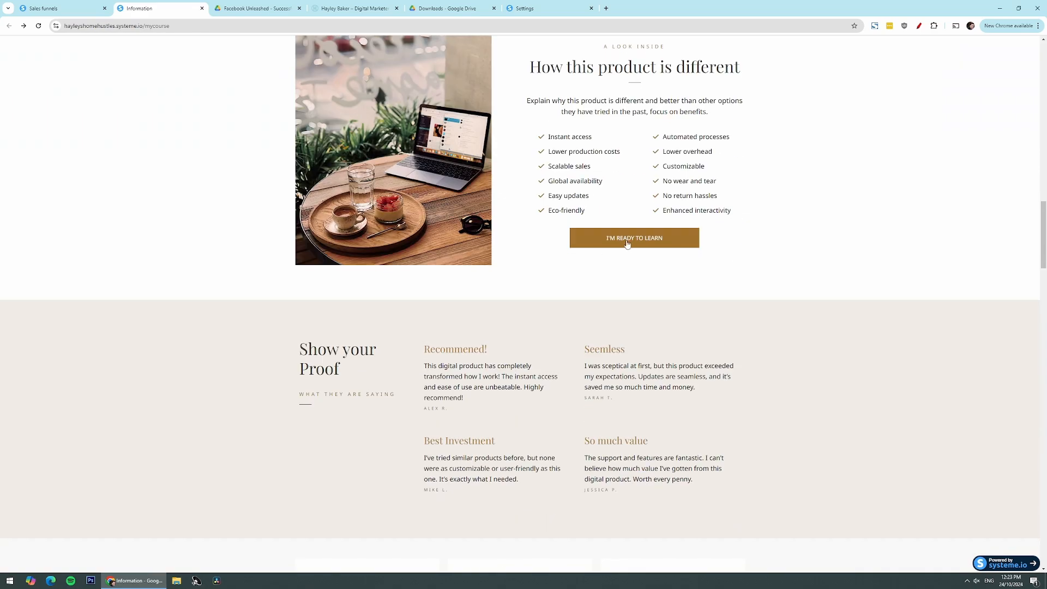
{"action": "left_click", "coordinate": [632, 244]}
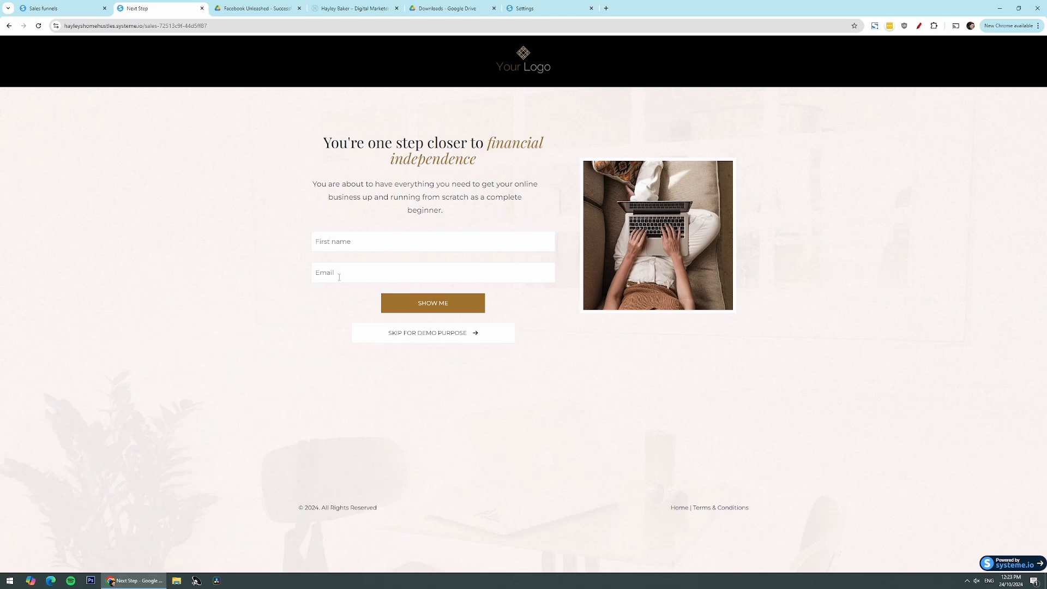
{"action": "left_click", "coordinate": [451, 334]}
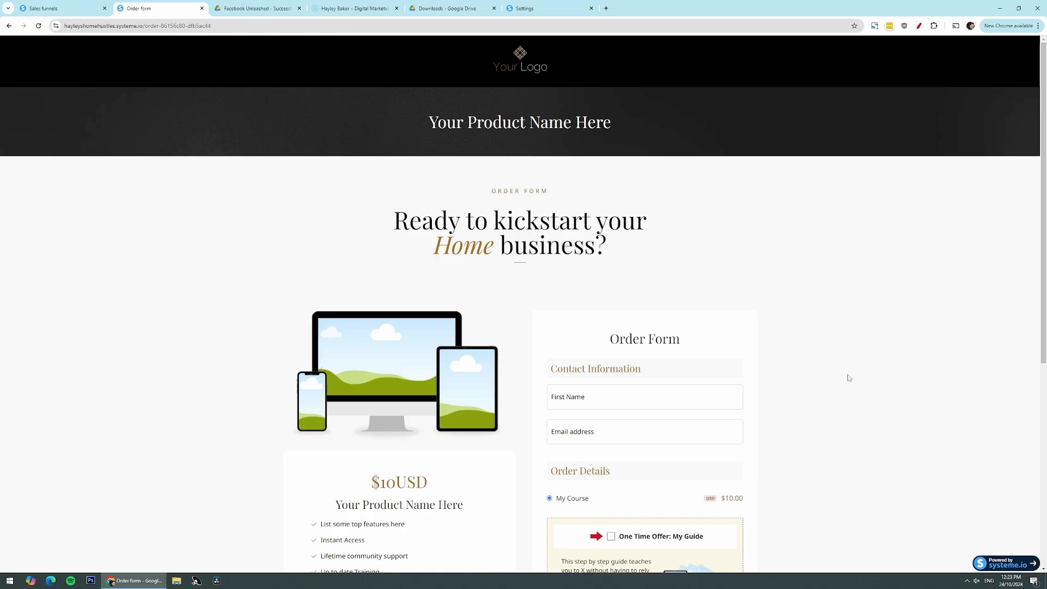
Select the "One Time Offer: My Guide" on the live order form and examine the order details
{"action": "scroll", "coordinate": [848, 378], "scroll_direction": "down", "scroll_amount": 5}
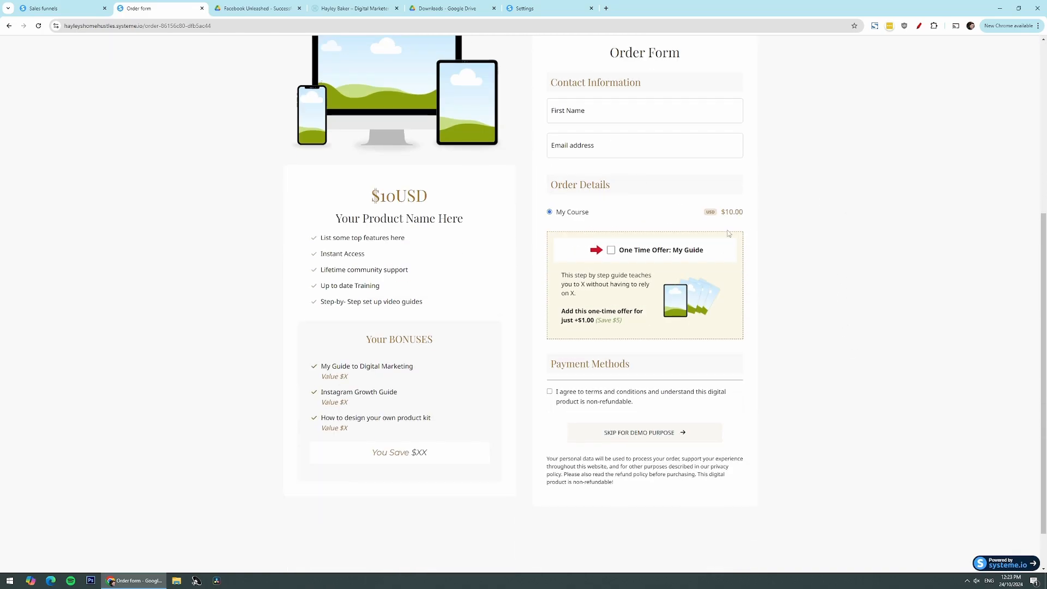
{"action": "left_click", "coordinate": [611, 250]}
{"action": "scroll", "coordinate": [545, 360], "scroll_direction": "down", "scroll_amount": 2}
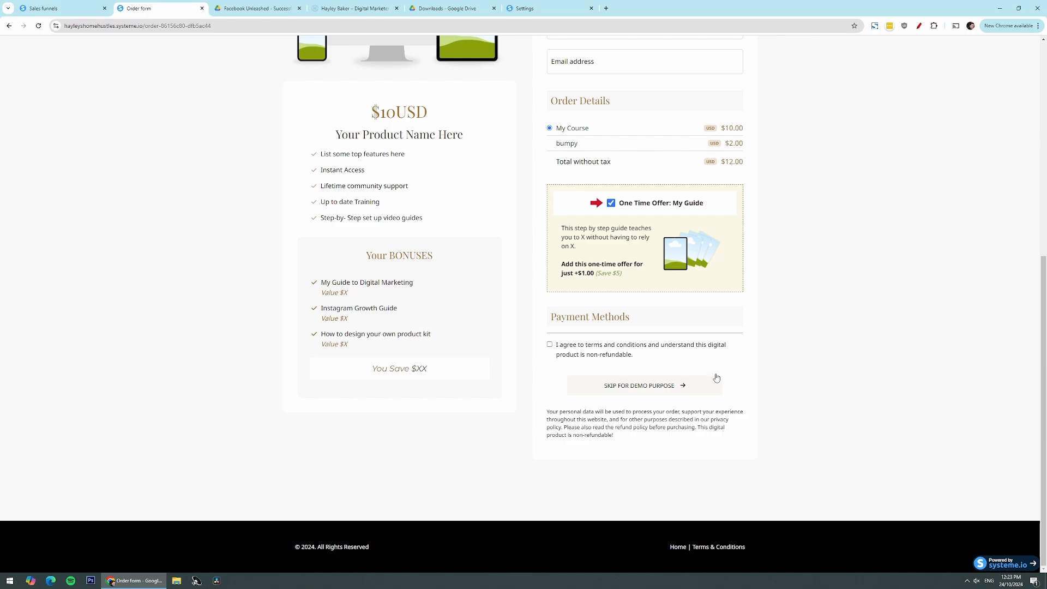